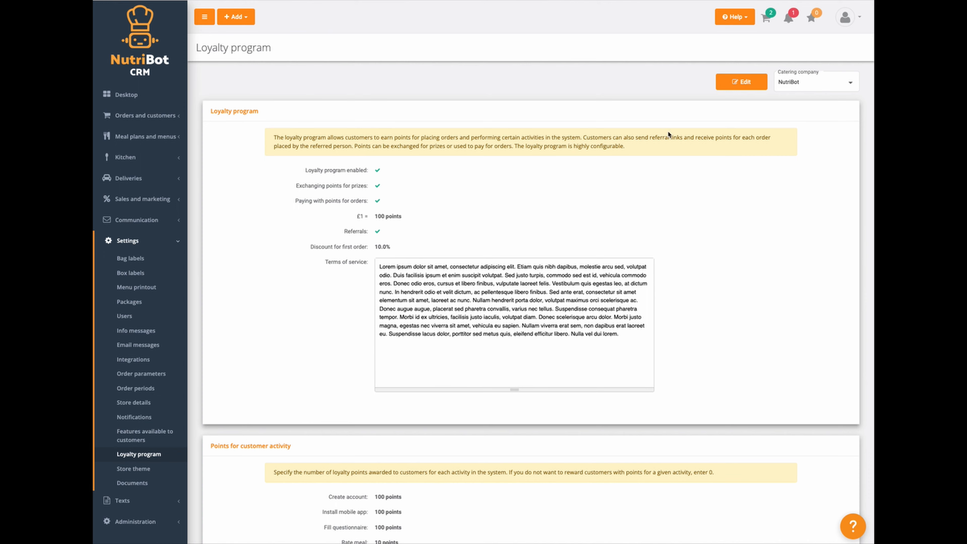
- Open the loyalty program settings for editing, then switch the Loyalty program enabled option off and back on
left_click(739, 83)
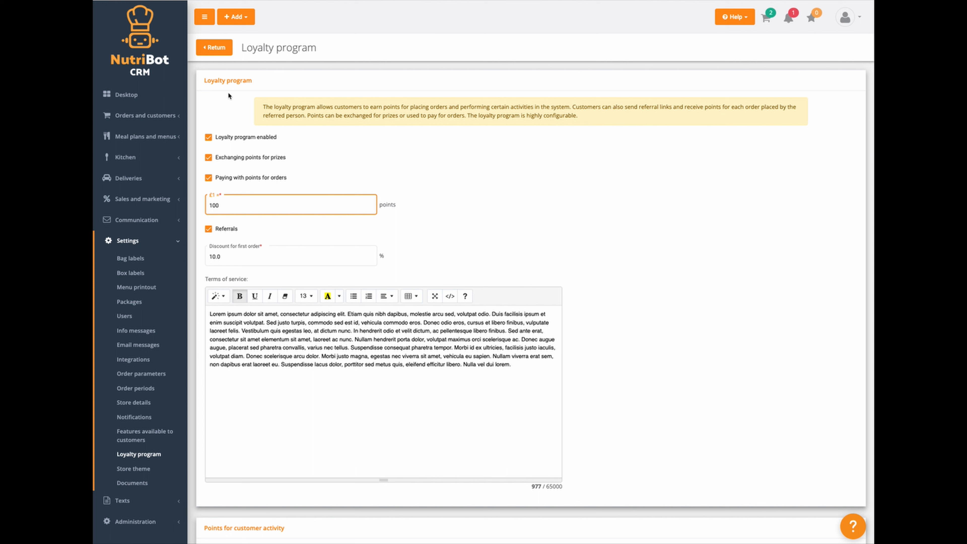
left_click(209, 138)
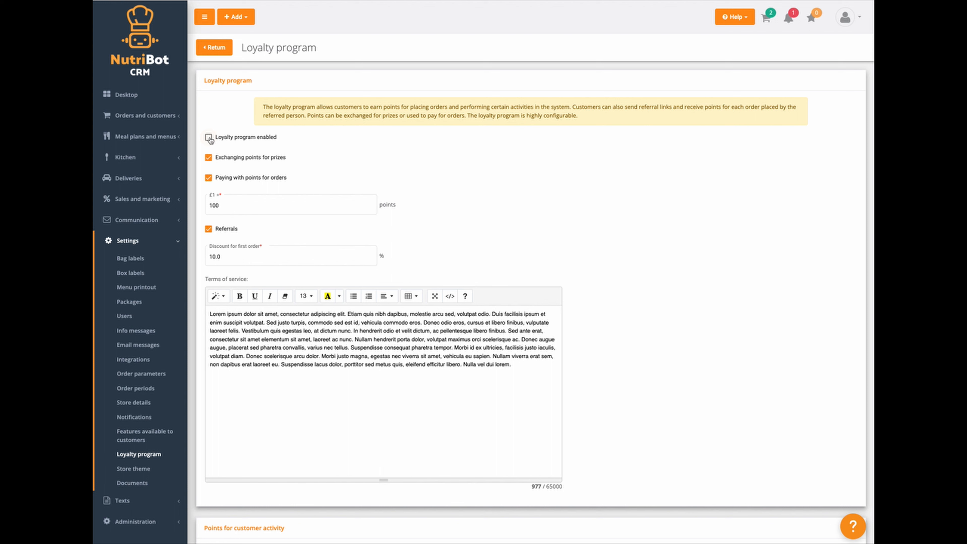
left_click(209, 138)
- Examine the points-per-£1 rate for paying for orders and the referrals option
scroll(231, 183, "down", 1)
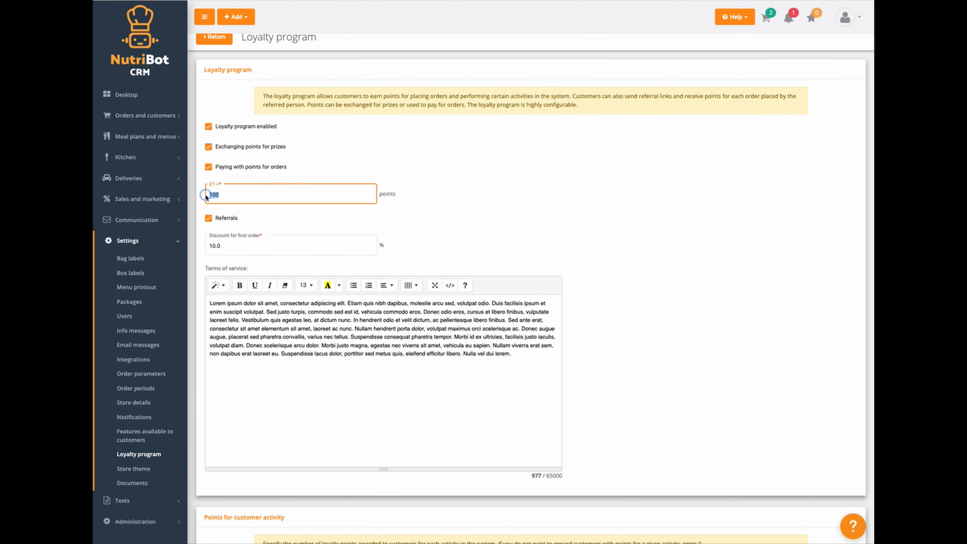
left_click(215, 195)
scroll(224, 194, "down", 1)
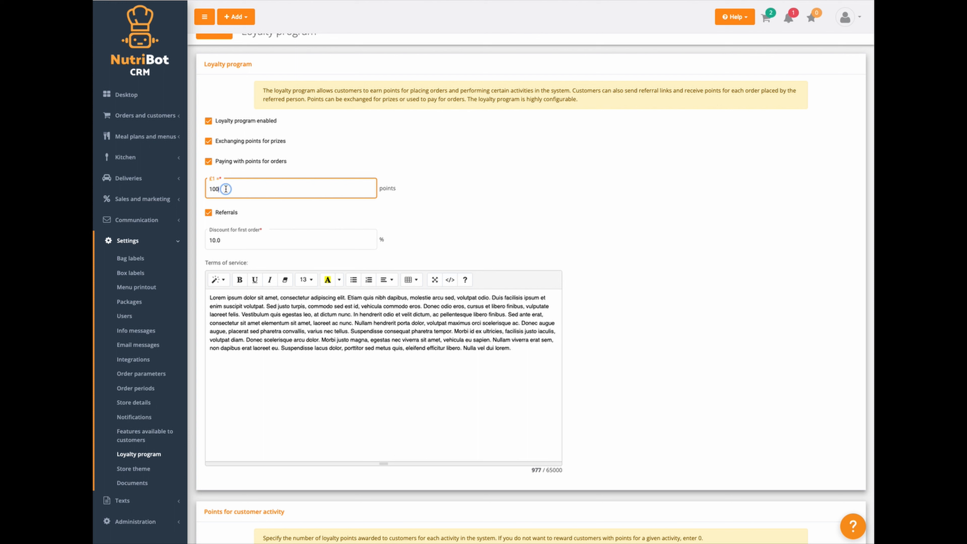
double_click(211, 189)
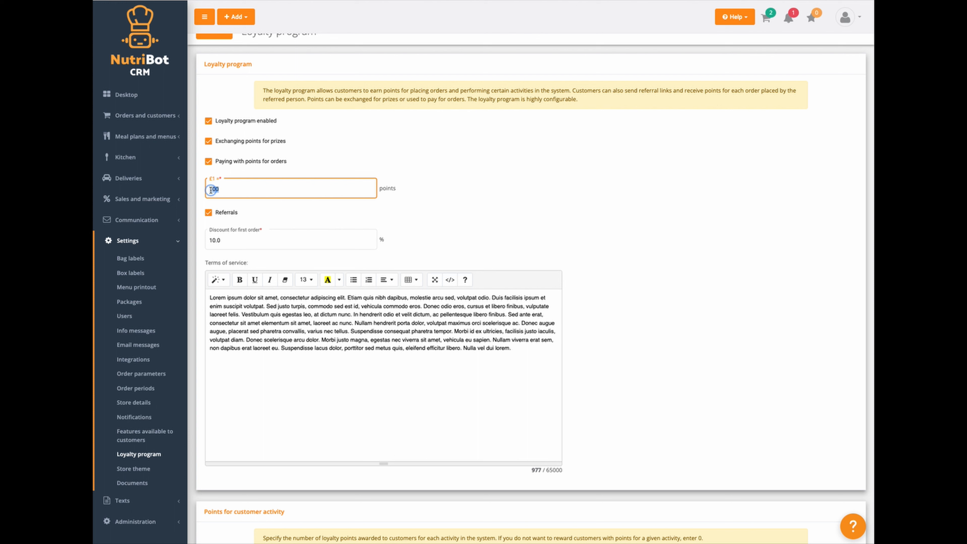
left_click(232, 191)
scroll(228, 208, "down", 1)
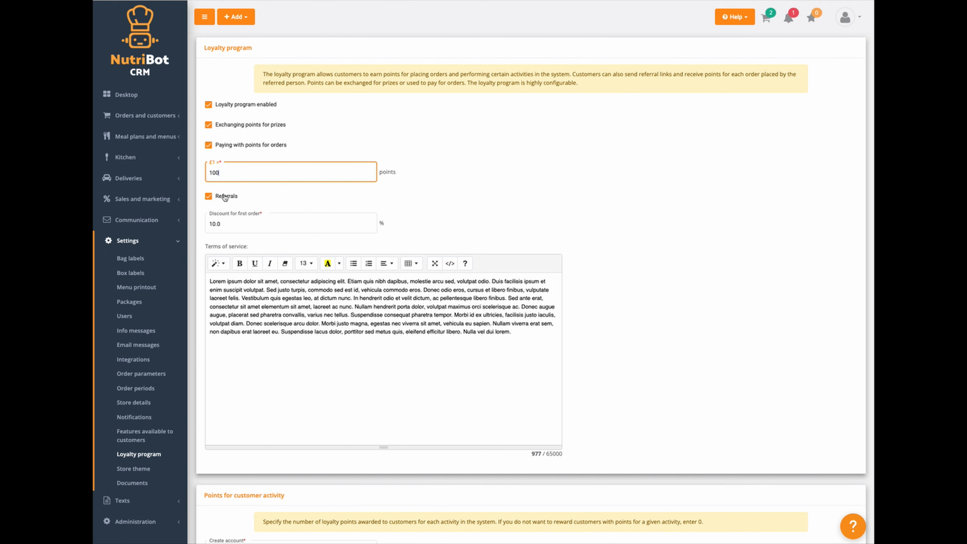
scroll(225, 198, "down", 2)
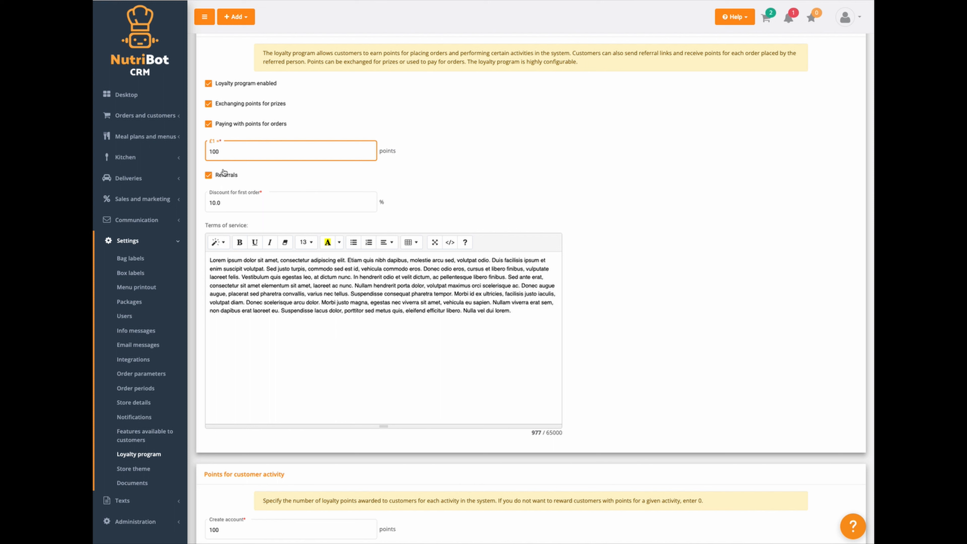
- Replace the discount for first order with 0, then set it to 10%
left_click(216, 202)
left_click(237, 203)
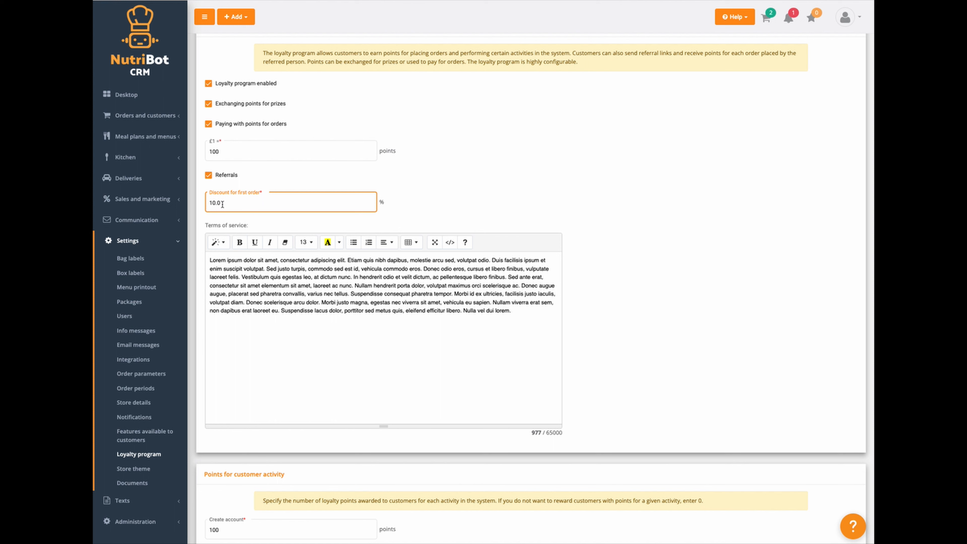
left_click_drag(226, 210, 205, 215)
type("0")
left_click(232, 203)
key("BackSpace")
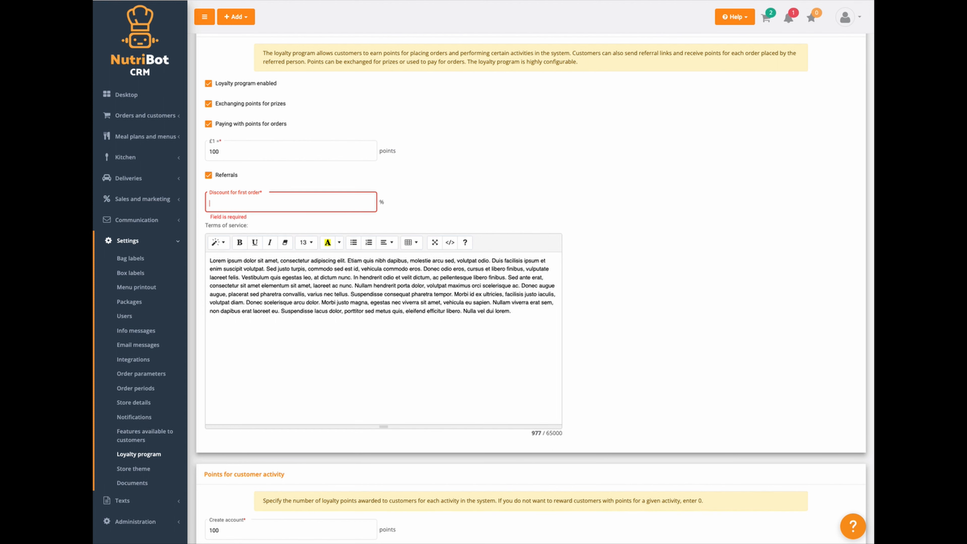
type("10")
left_click(216, 217)
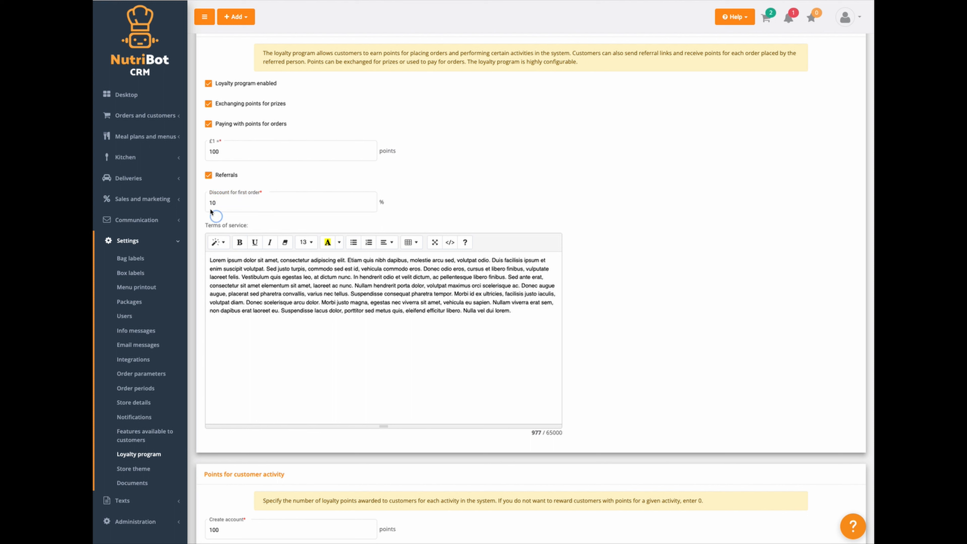
- Set the discount for first order to 5%
double_click(220, 199)
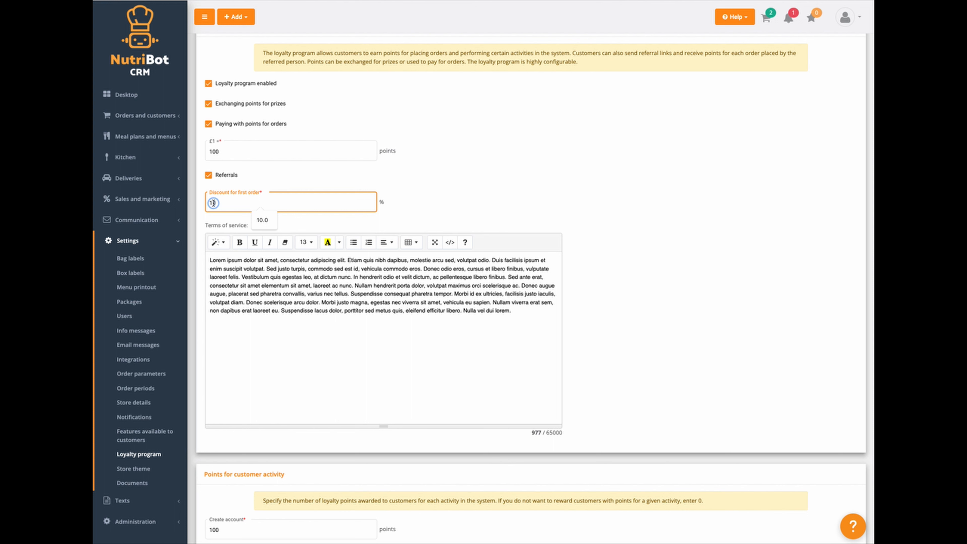
left_click(218, 217)
scroll(218, 216, "down", 1)
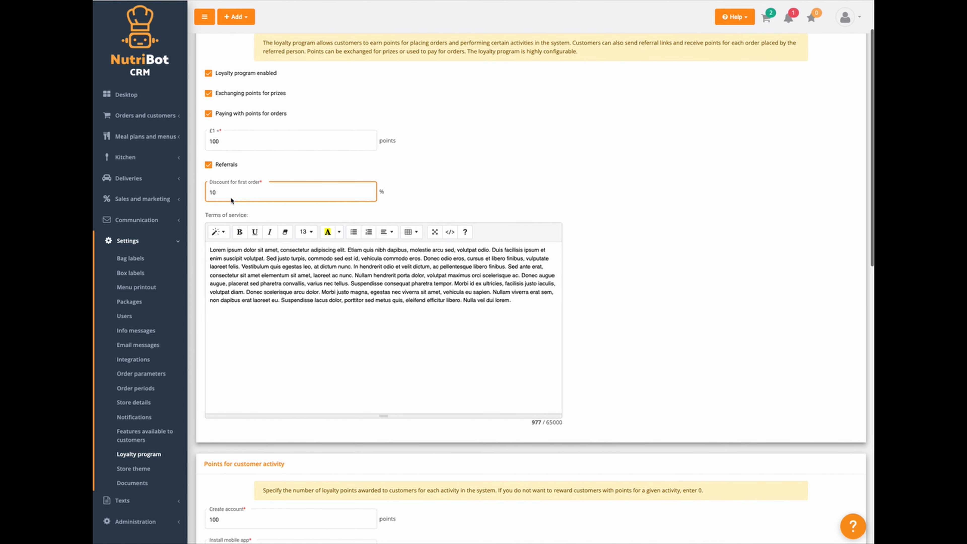
scroll(230, 196, "down", 1)
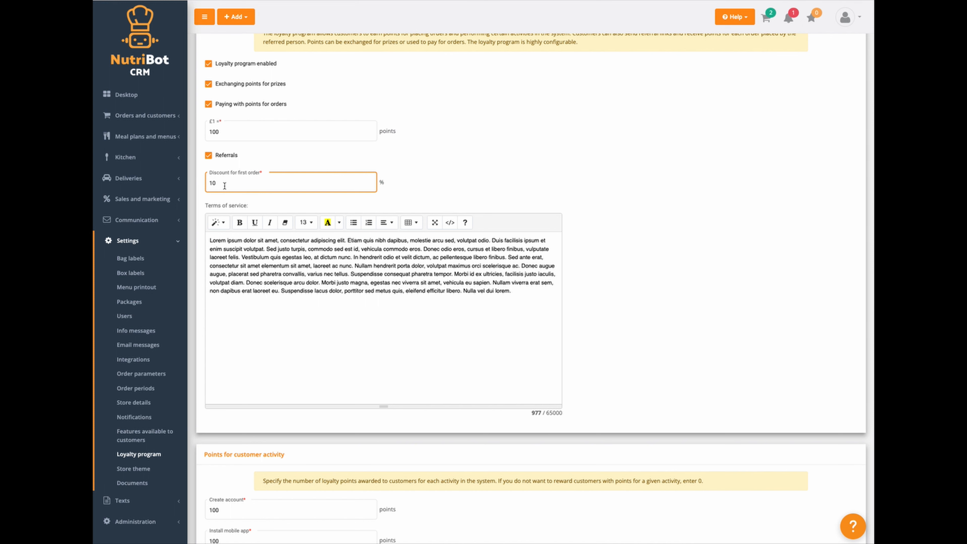
left_click(226, 186)
type("5")
- Examine the terms of service and the customer activity points, especially those awarded for creating an account
scroll(227, 202, "down", 3)
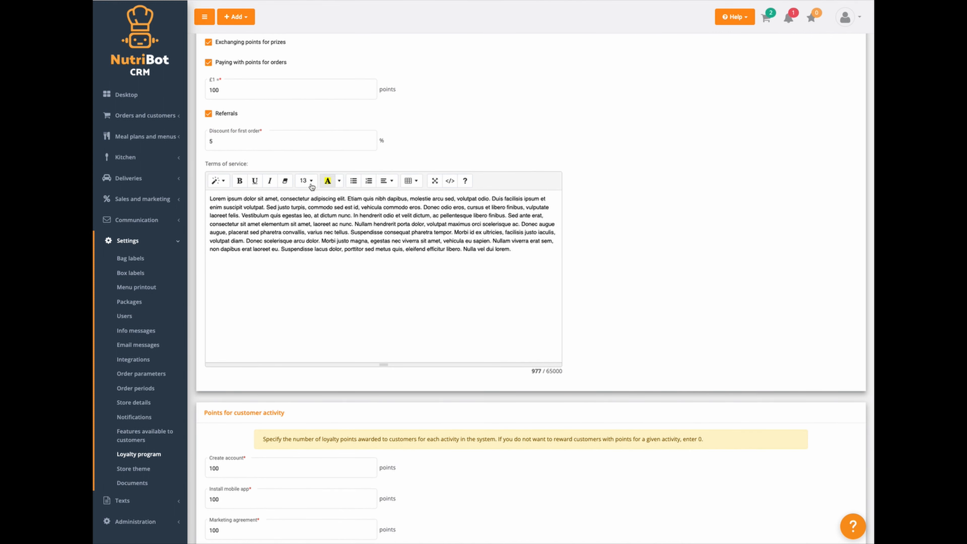
scroll(361, 282, "down", 2)
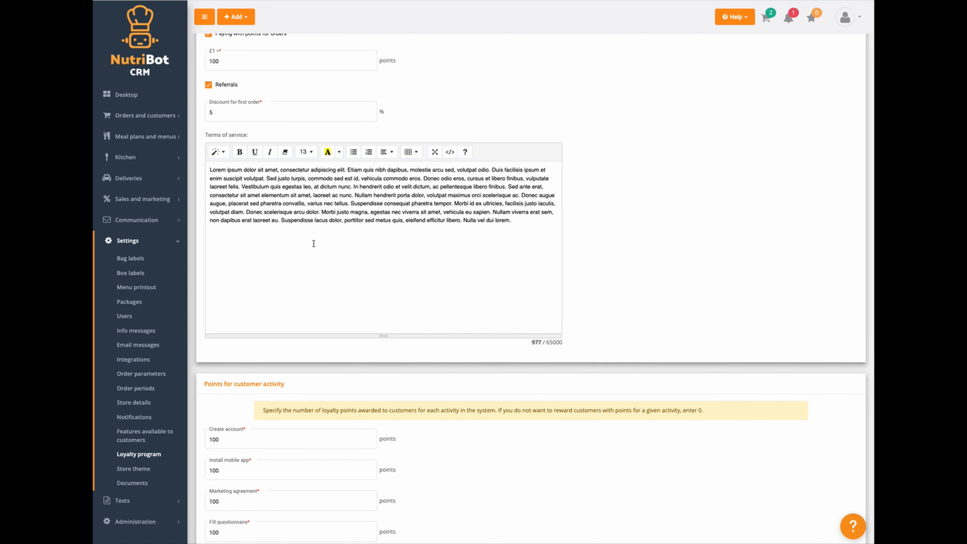
scroll(284, 253, "down", 1)
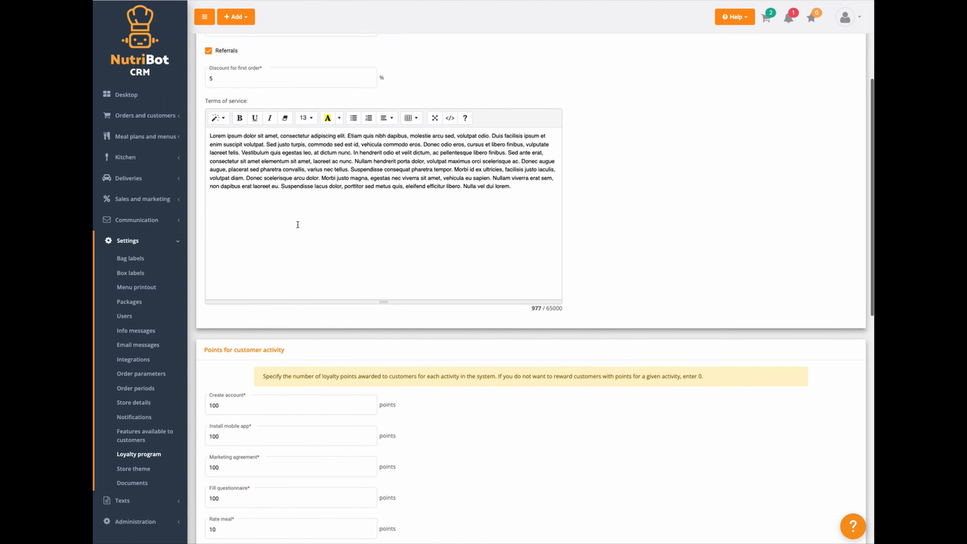
scroll(289, 238, "down", 9)
left_click(297, 55)
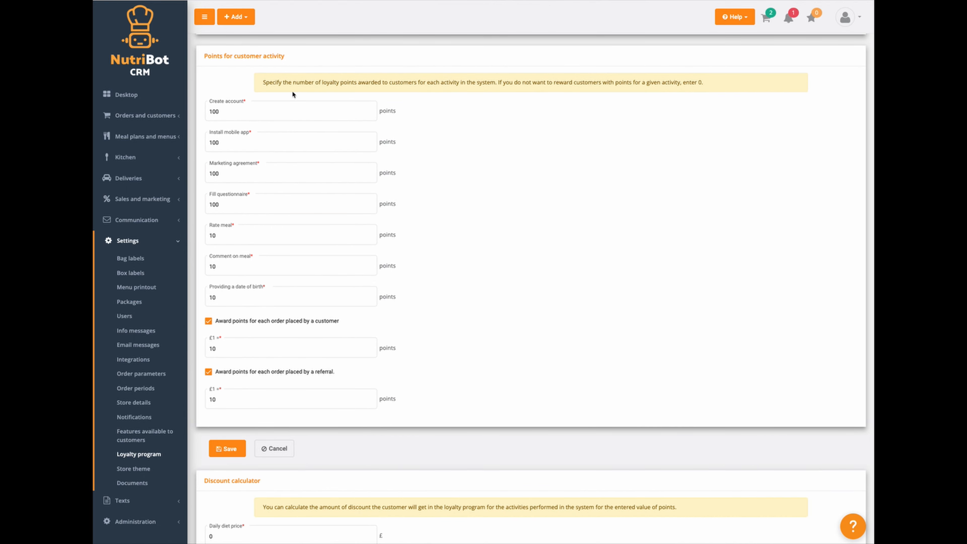
left_click(263, 136)
left_click(223, 116)
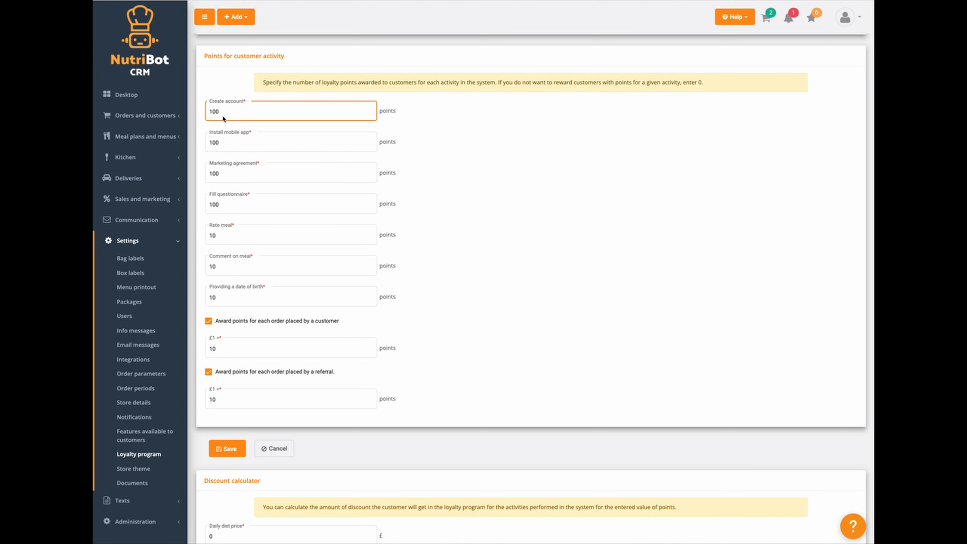
left_click(232, 137)
left_click(237, 112)
left_click(257, 299)
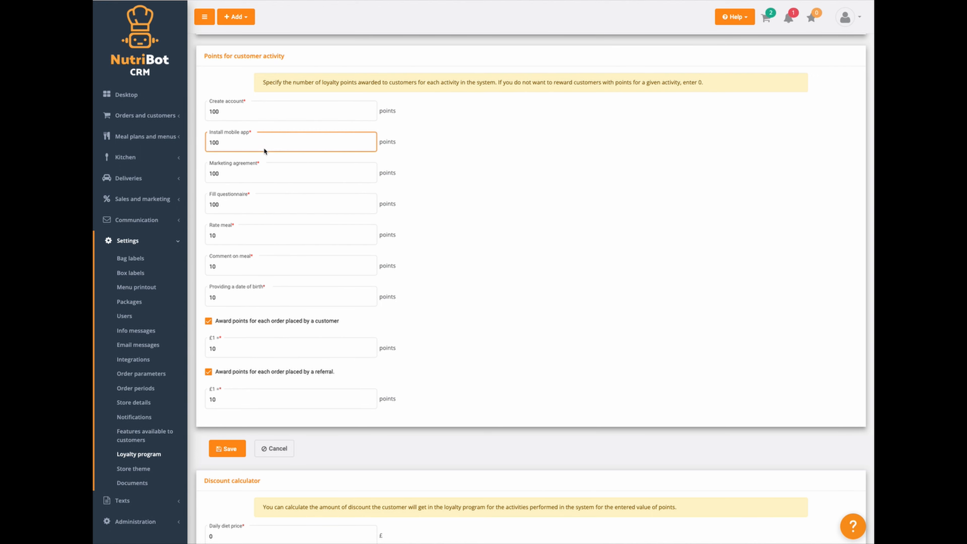
left_click(220, 111)
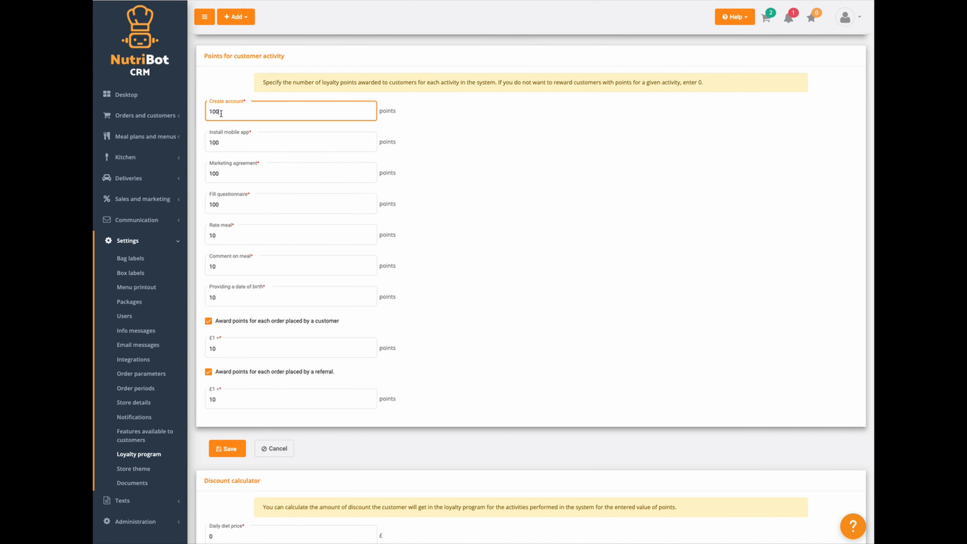
scroll(226, 111, "up", 10)
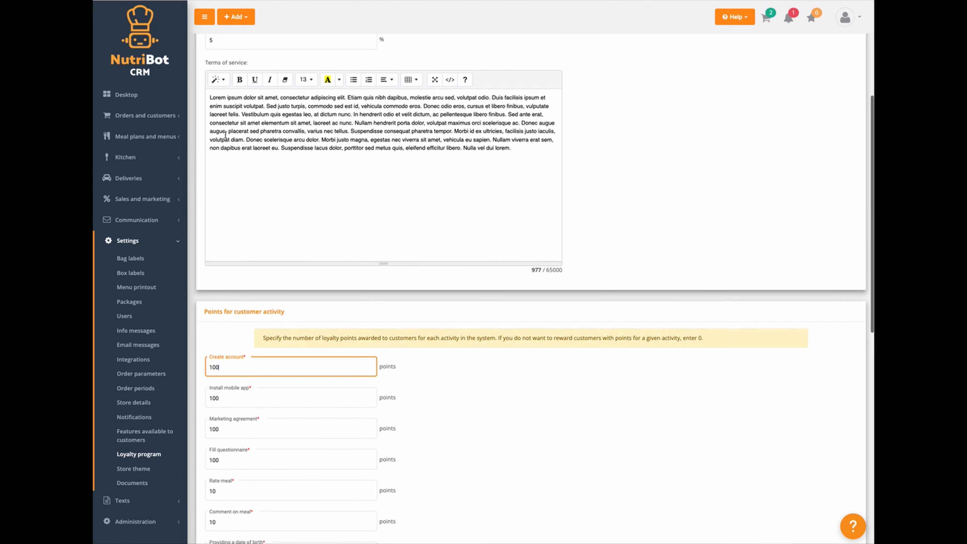
scroll(236, 324, "down", 10)
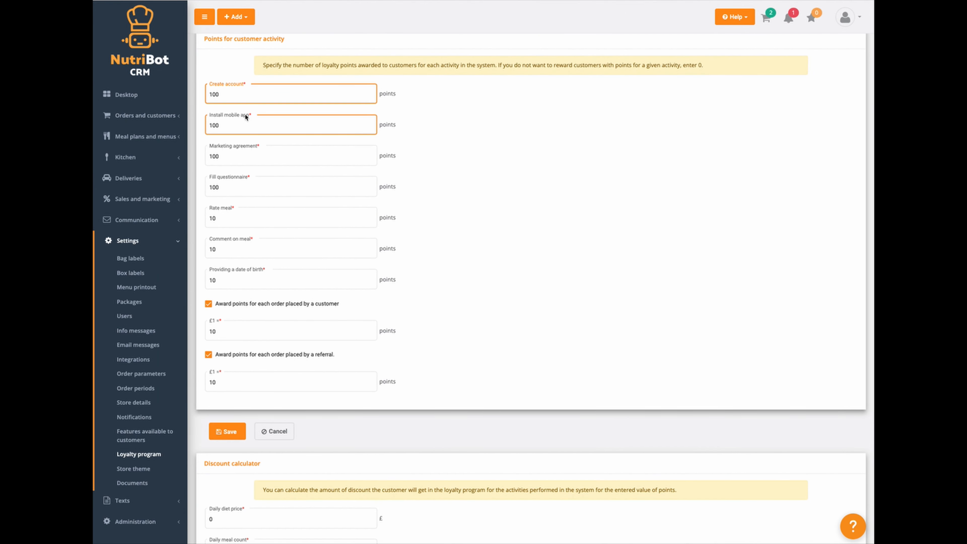
- Examine the points for installing the app, marketing agreement, questionnaire, meal ratings and comments, date of birth, and customer and referral orders
left_click(217, 128)
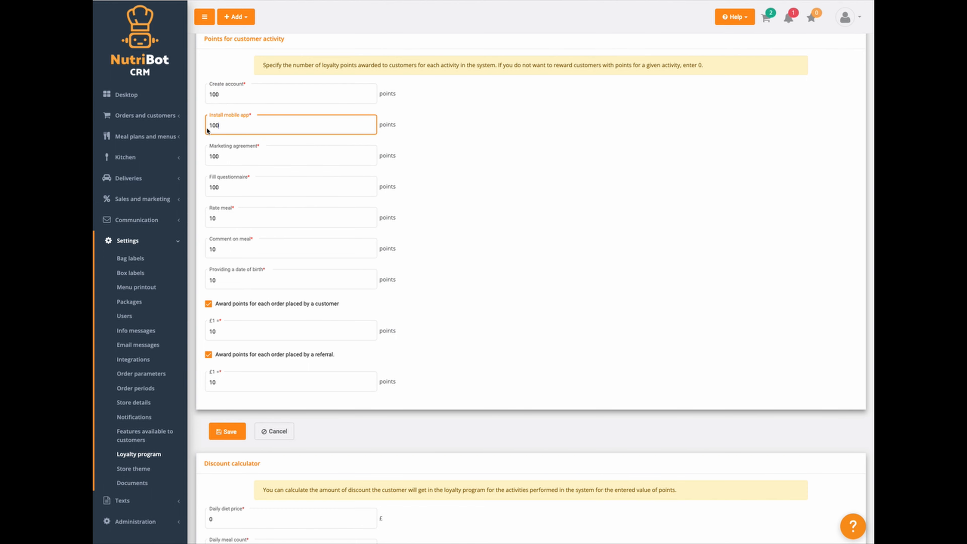
double_click(212, 158)
left_click(218, 188)
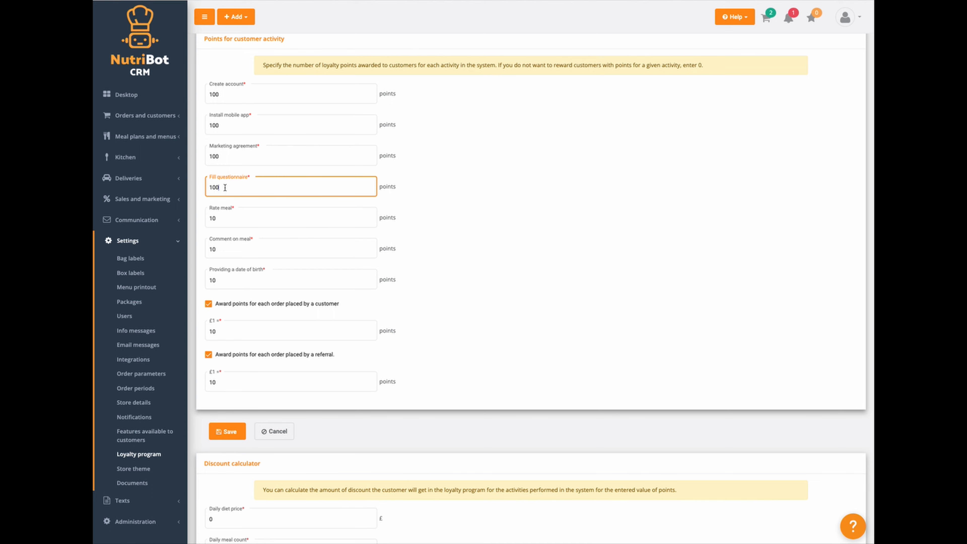
scroll(221, 188, "up", 1)
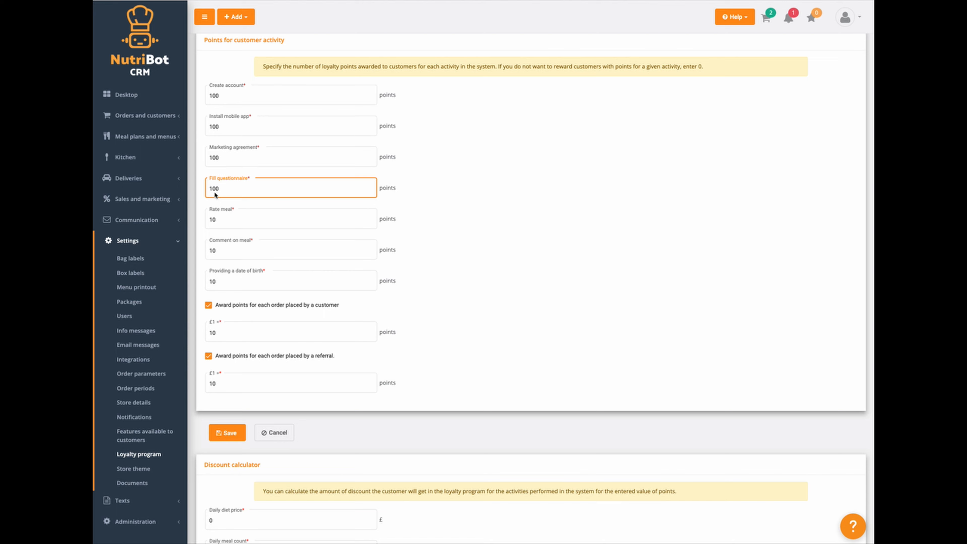
scroll(218, 189, "down", 1)
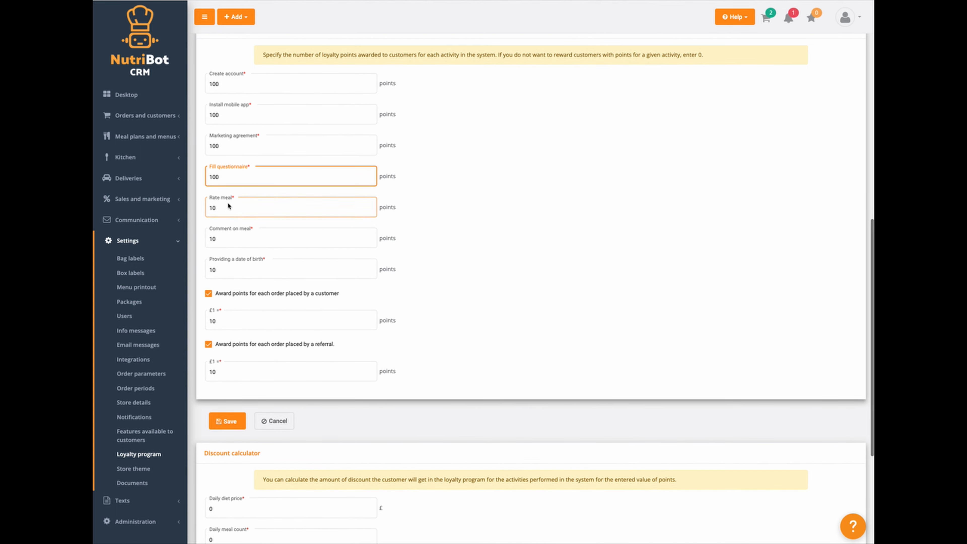
scroll(228, 206, "down", 1)
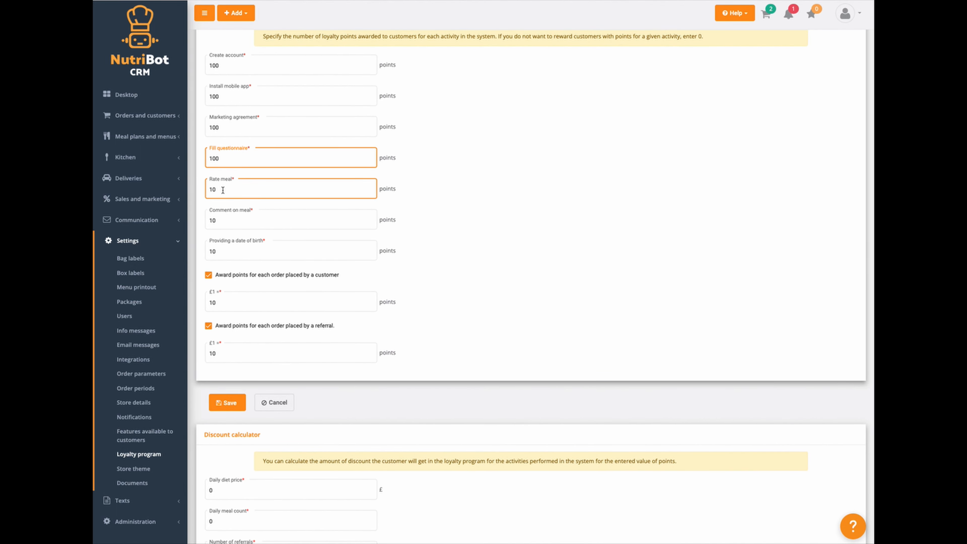
left_click_drag(223, 190, 209, 196)
scroll(222, 208, "down", 1)
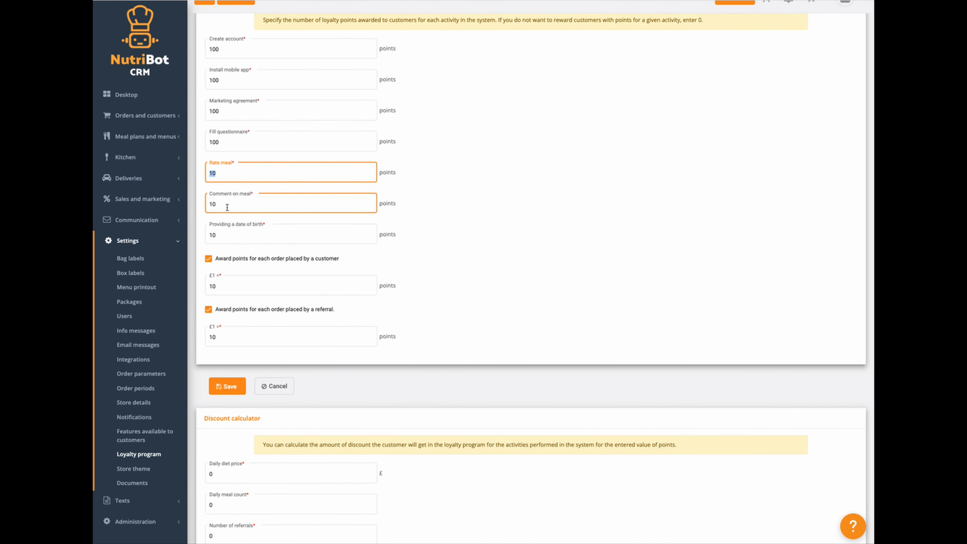
scroll(222, 207, "up", 1)
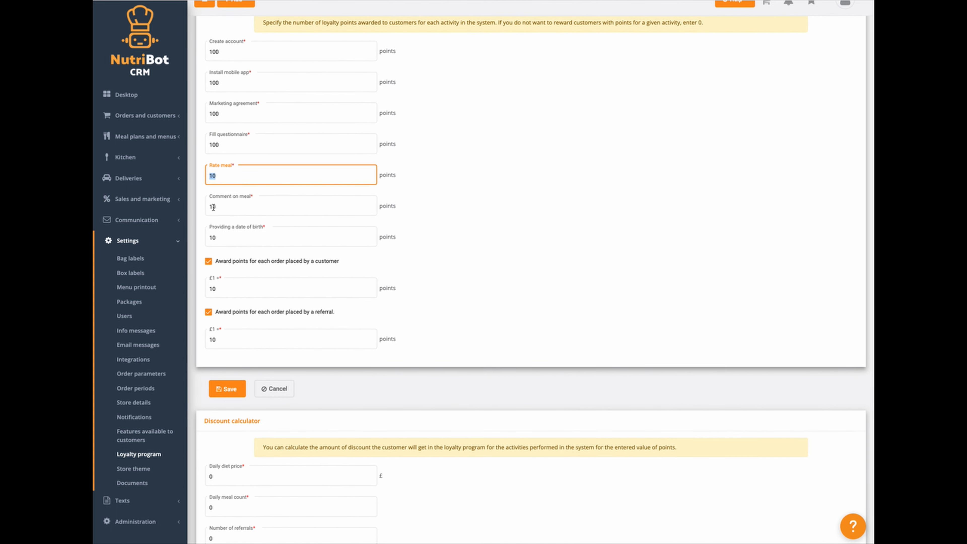
left_click_drag(220, 208, 203, 208)
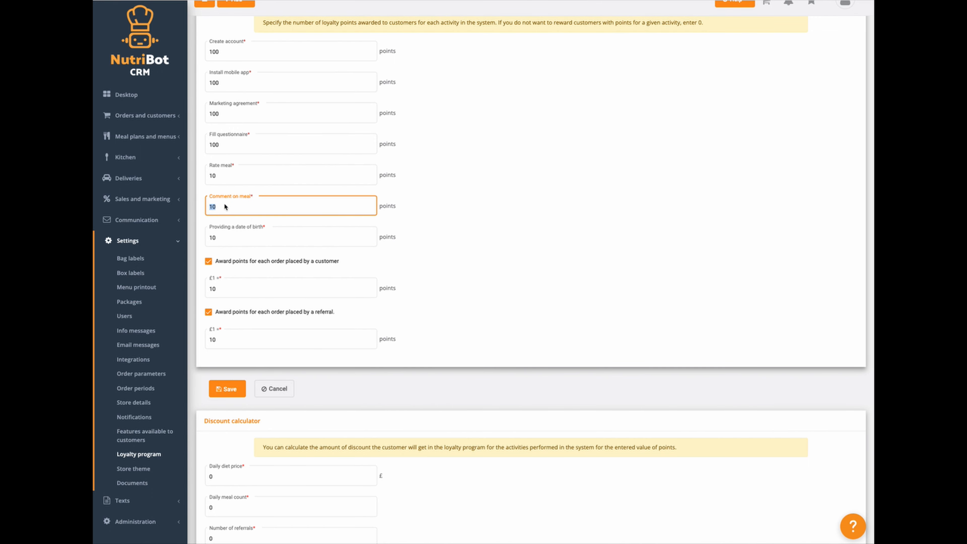
scroll(224, 205, "down", 1)
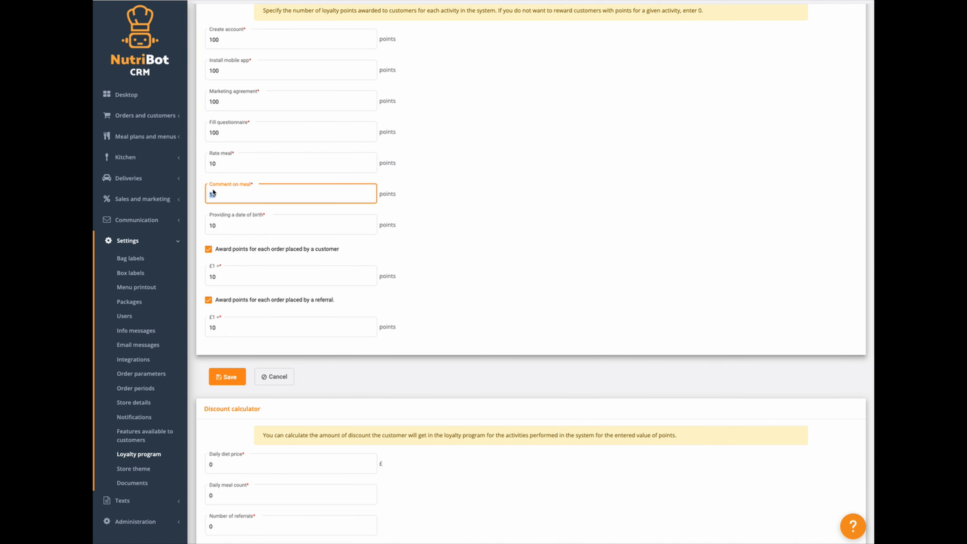
scroll(224, 211, "down", 1)
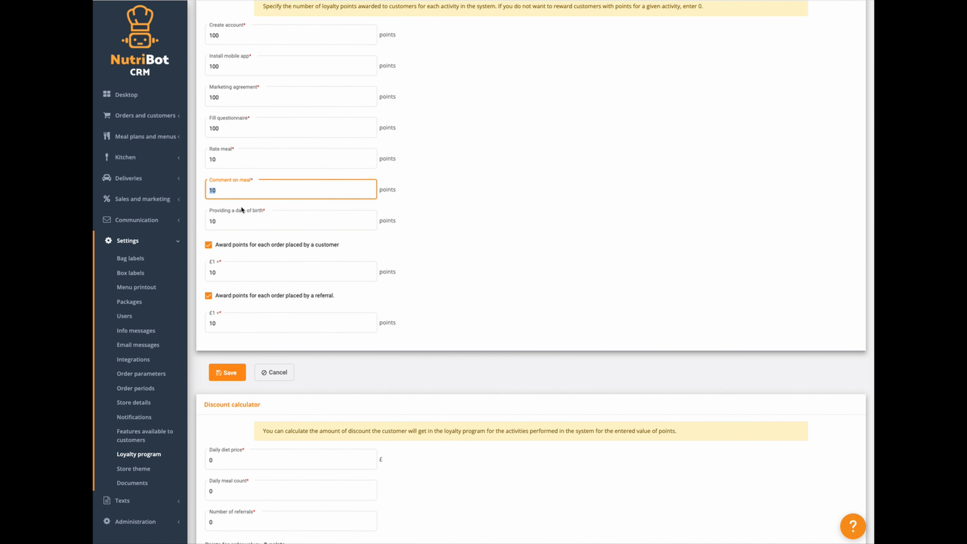
scroll(222, 221, "down", 1)
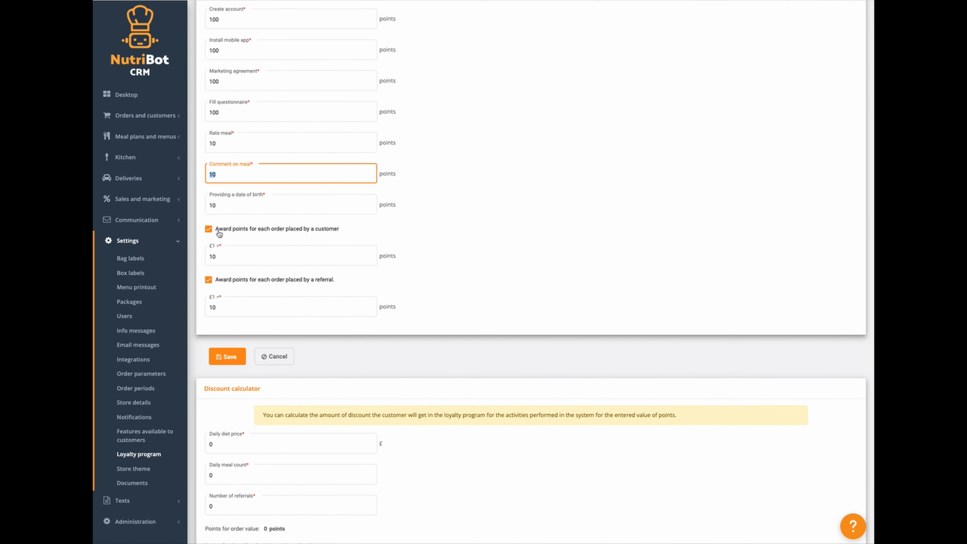
scroll(228, 236, "down", 2)
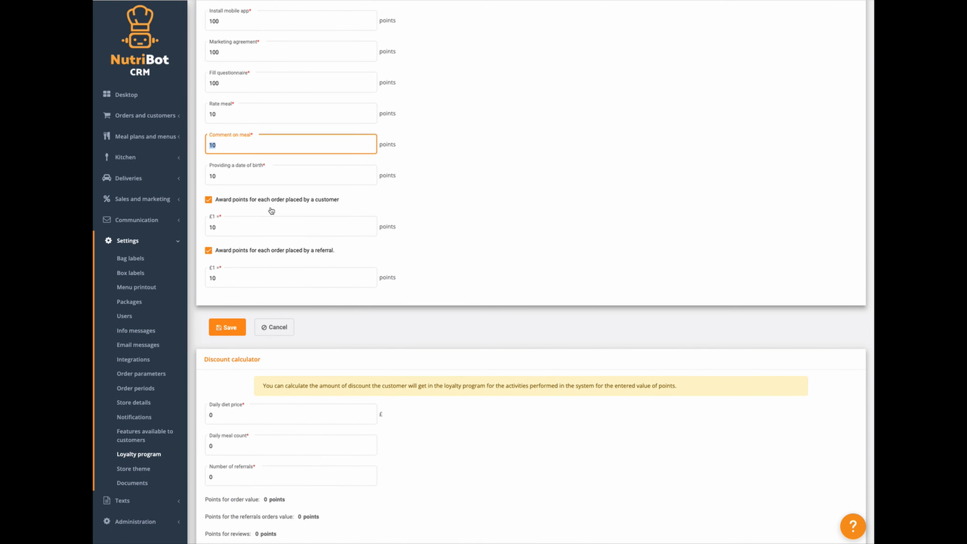
scroll(266, 229, "up", 1)
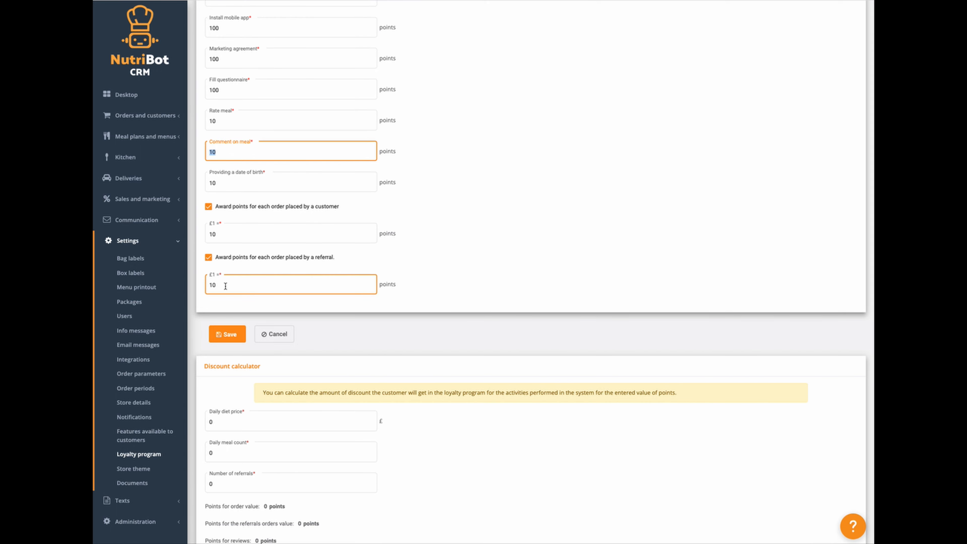
- Set the points awarded per £1 for each order placed by a referral to 5
scroll(215, 287, "up", 10)
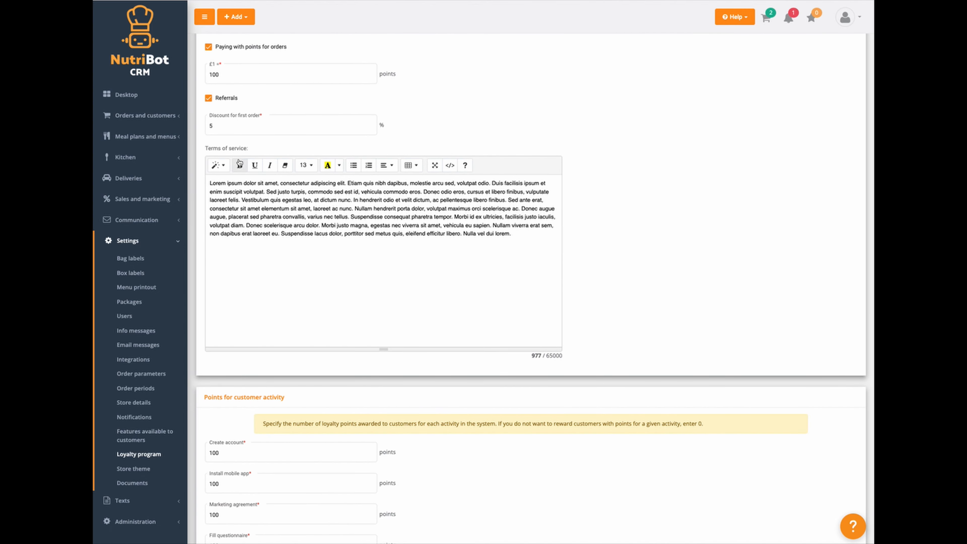
scroll(290, 221, "down", 1)
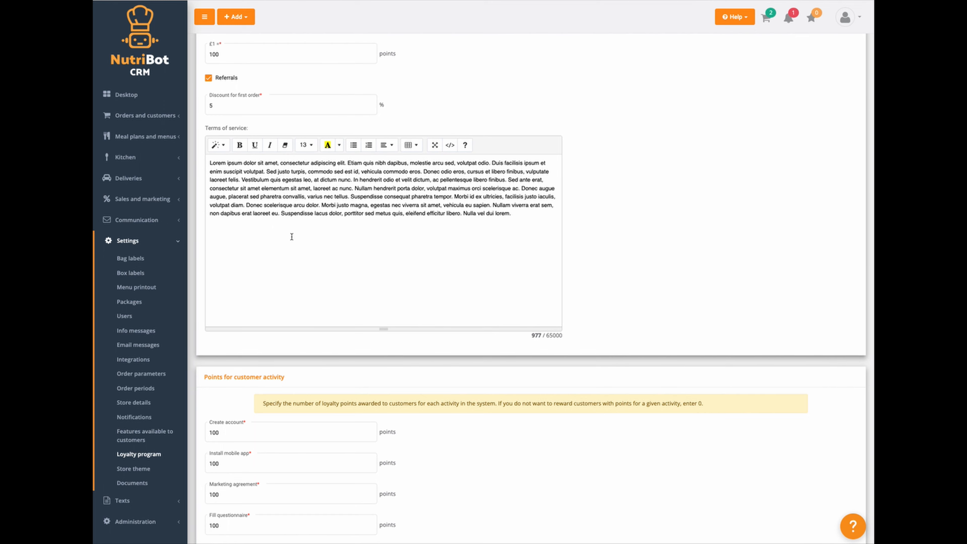
scroll(291, 237, "down", 1)
scroll(291, 238, "down", 12)
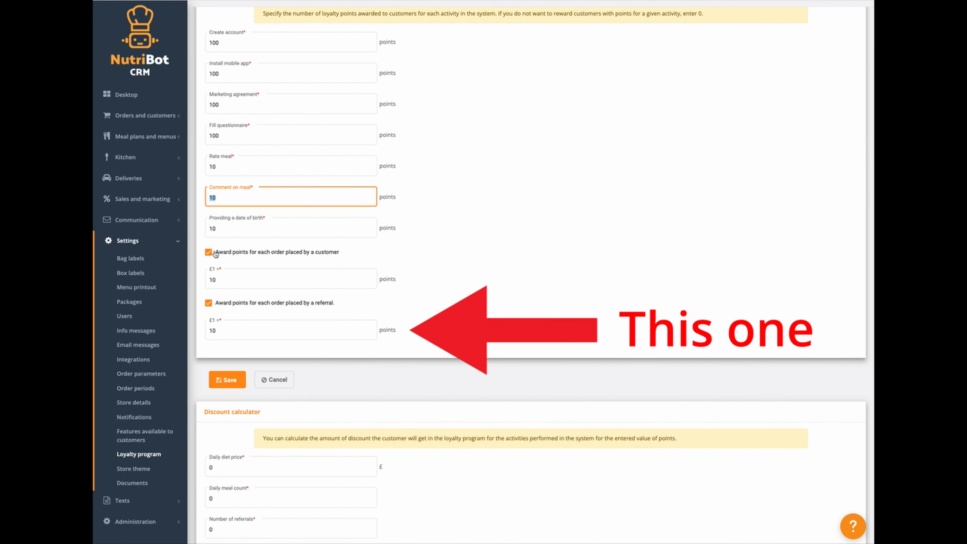
scroll(217, 266, "down", 1)
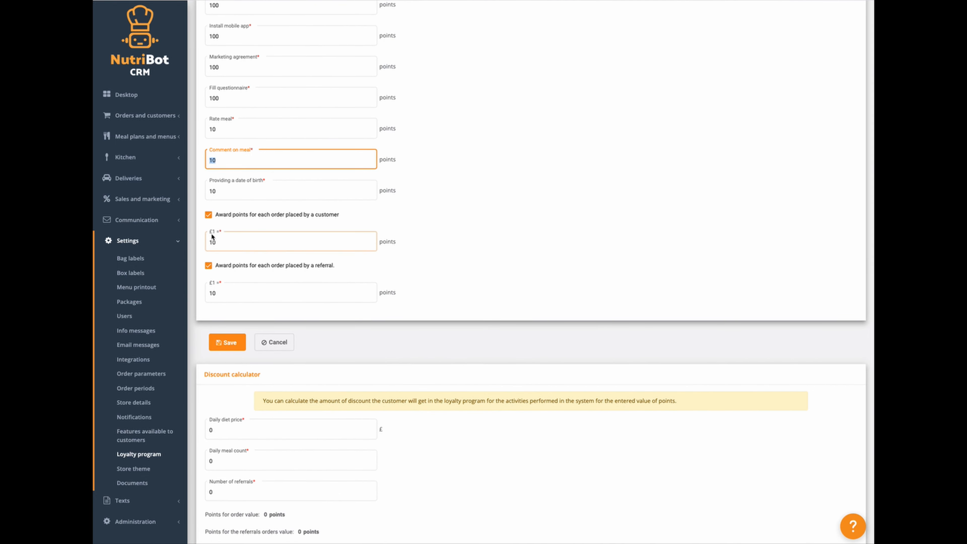
scroll(217, 234, "down", 1)
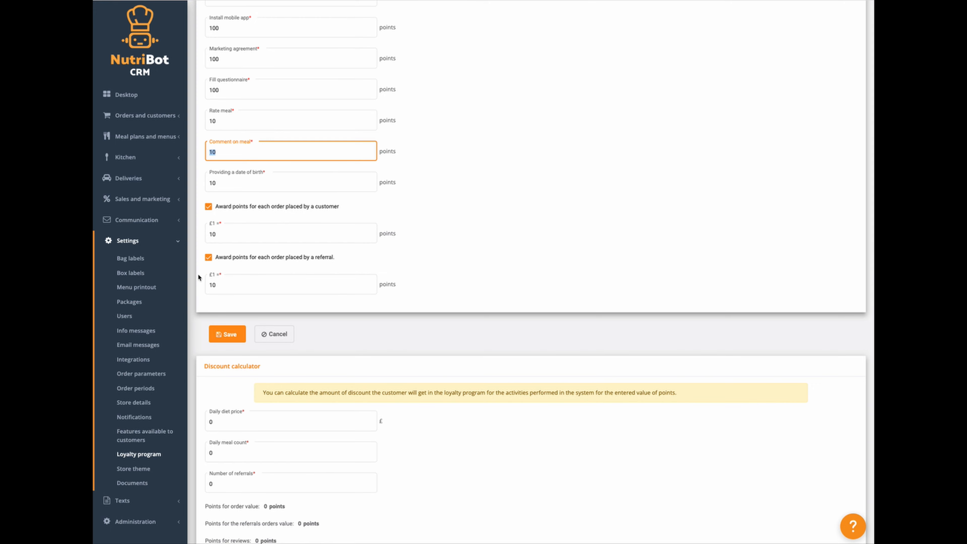
left_click(206, 286)
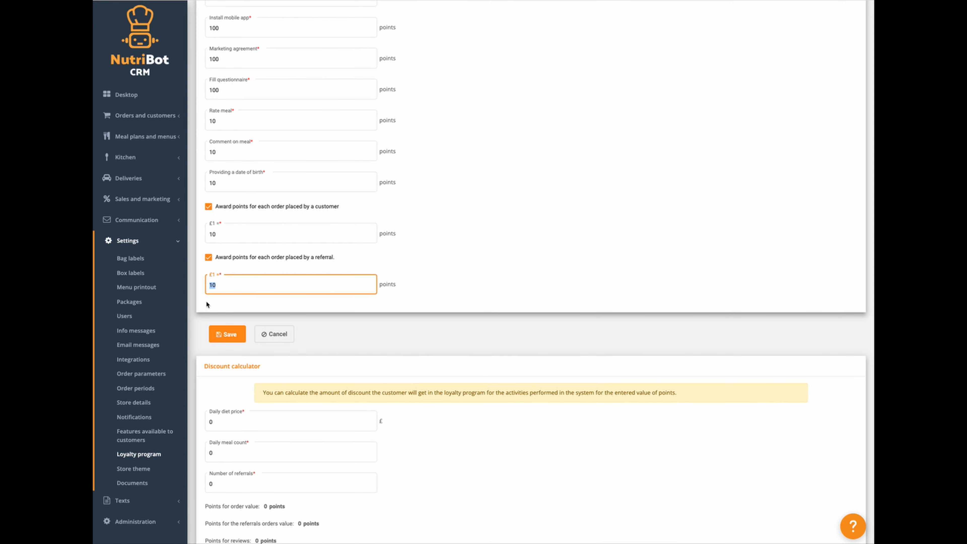
type("5")
left_click(222, 299)
left_click(214, 240)
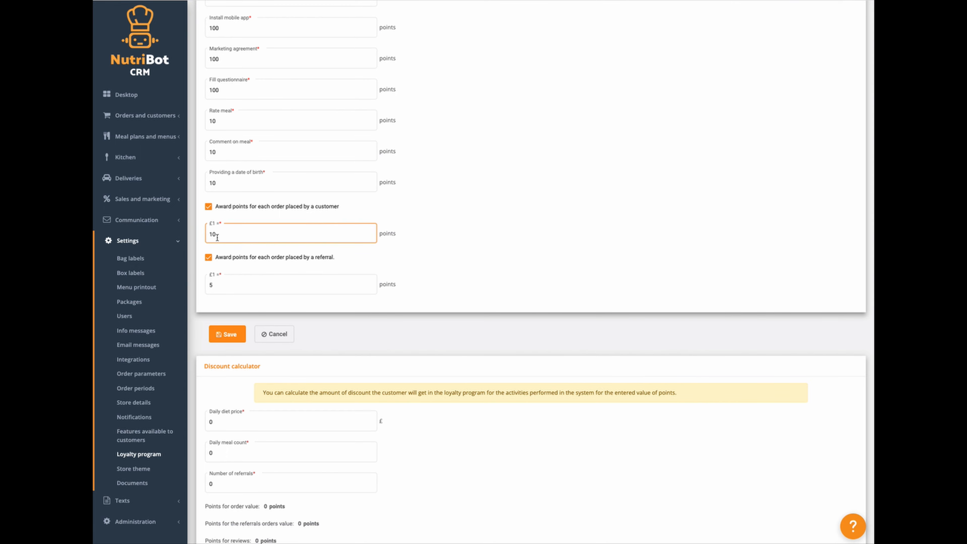
- Set the daily diet price in the discount calculator to £50
scroll(230, 266, "down", 3)
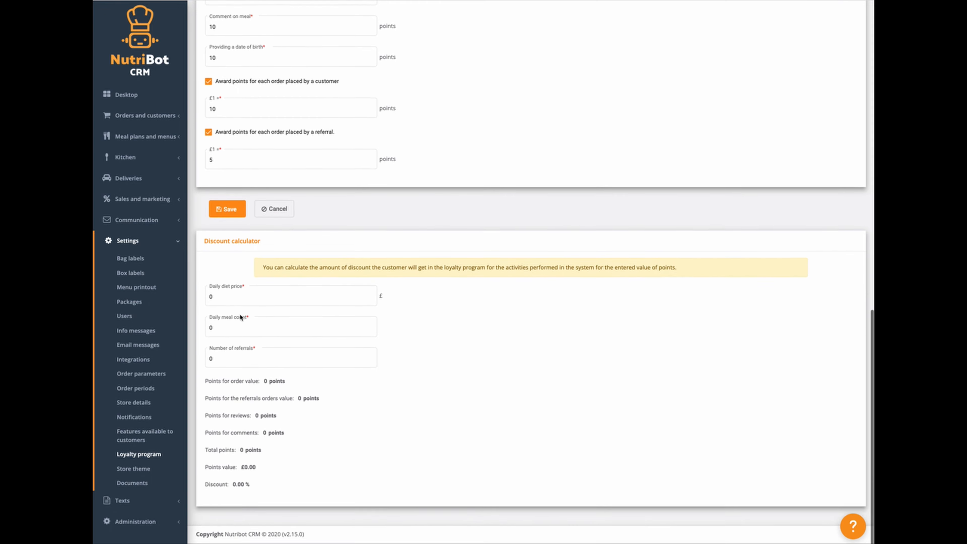
left_click(294, 331)
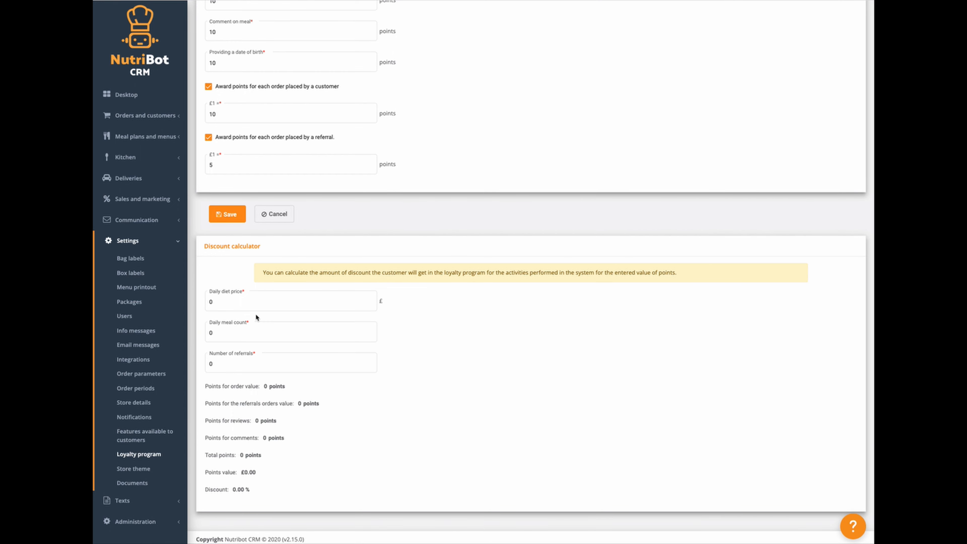
left_click(249, 307)
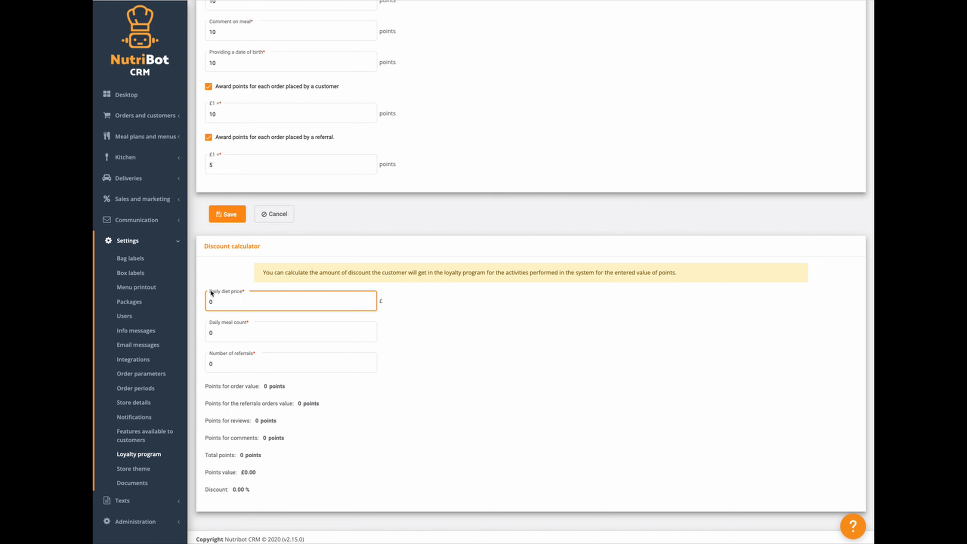
double_click(223, 305)
type("50")
left_click(234, 268)
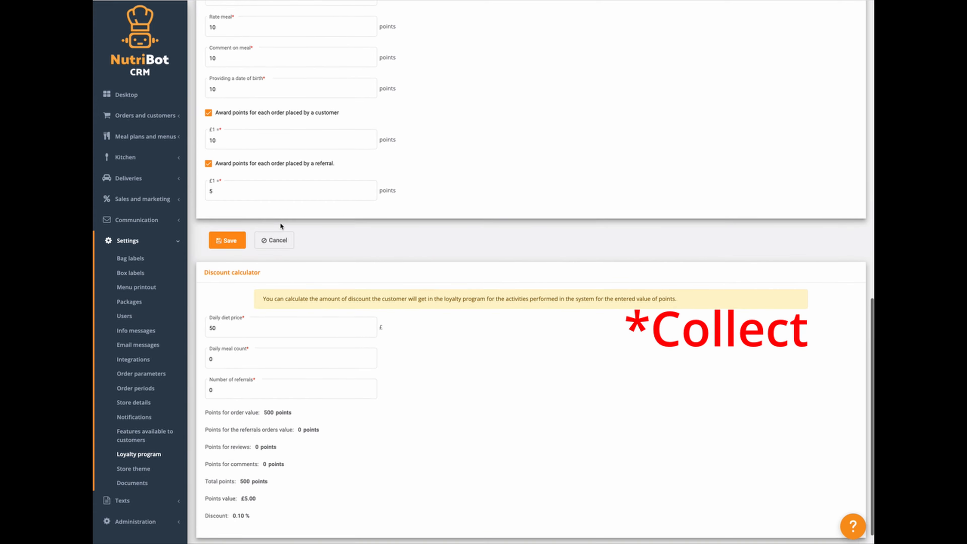
- Examine the discount calculator's diet price, meal count and referral fields, and the discount it calculates
scroll(280, 222, "up", 15)
scroll(258, 403, "down", 15)
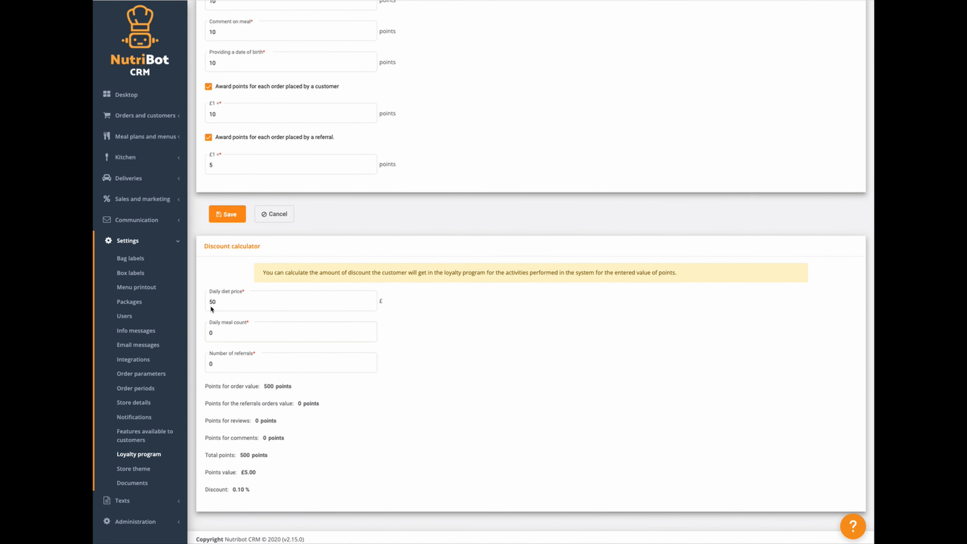
left_click(227, 305)
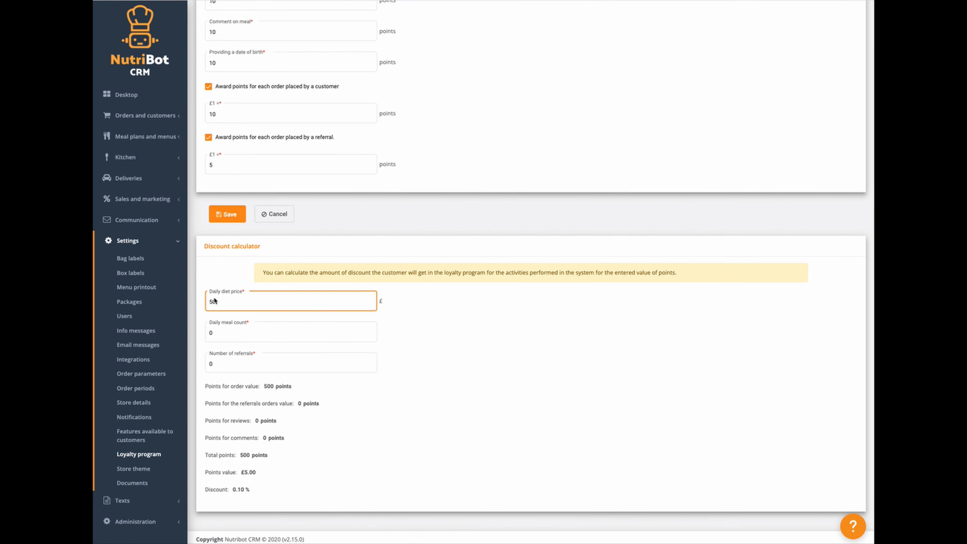
left_click(219, 332)
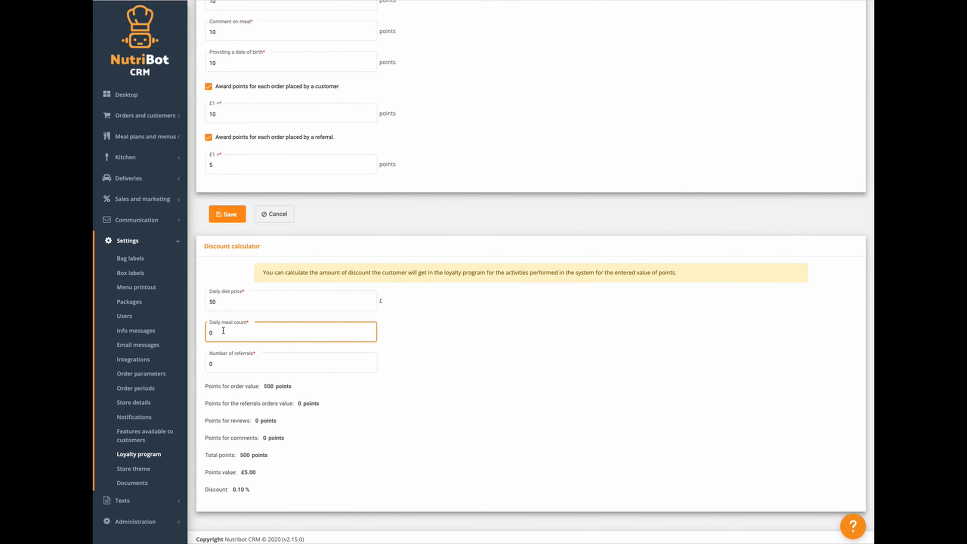
left_click(222, 364)
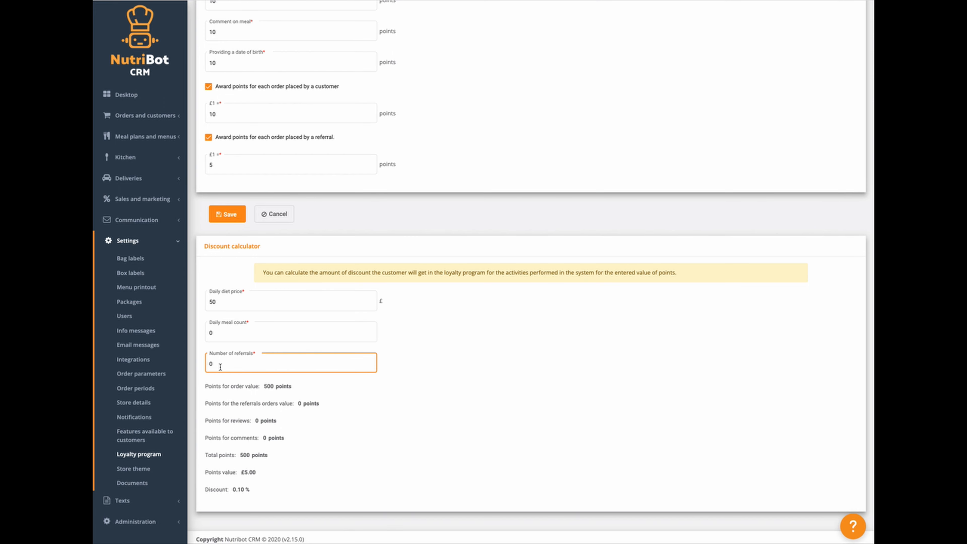
left_click(223, 330)
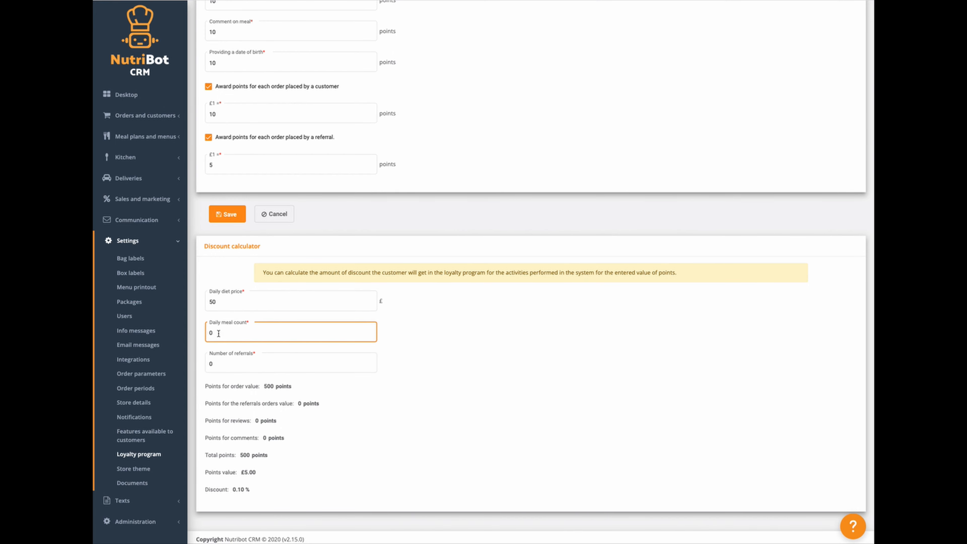
left_click(242, 401)
left_click_drag(233, 488, 256, 492)
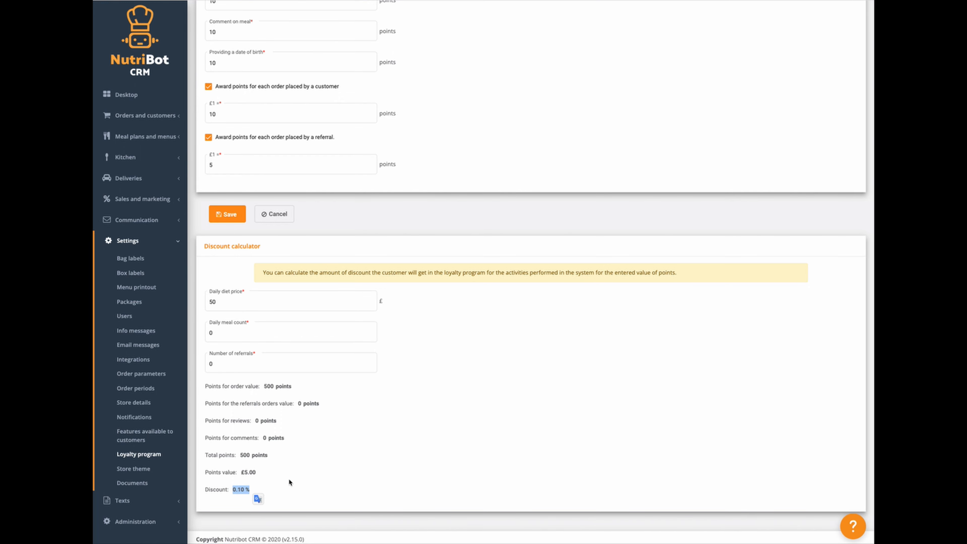
left_click(289, 478)
left_click(223, 303)
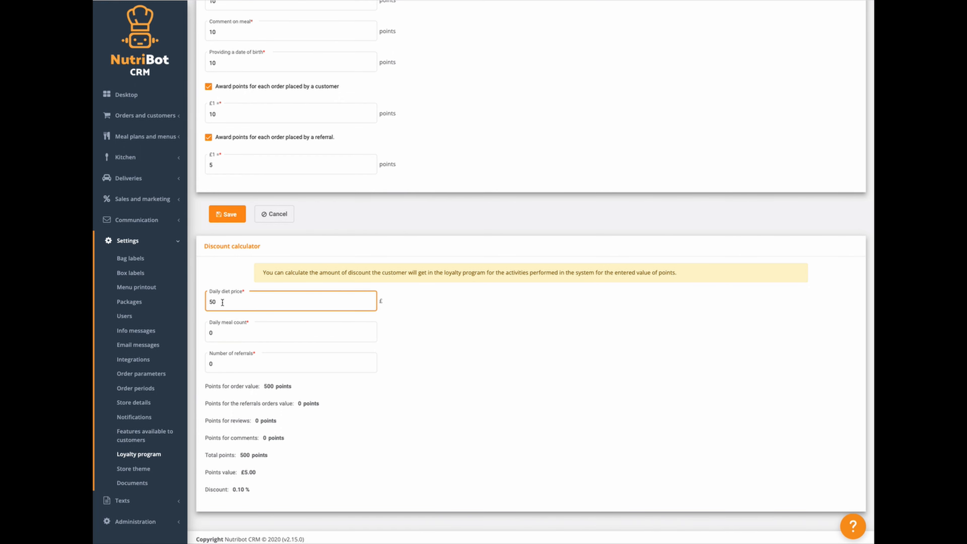
left_click(236, 344)
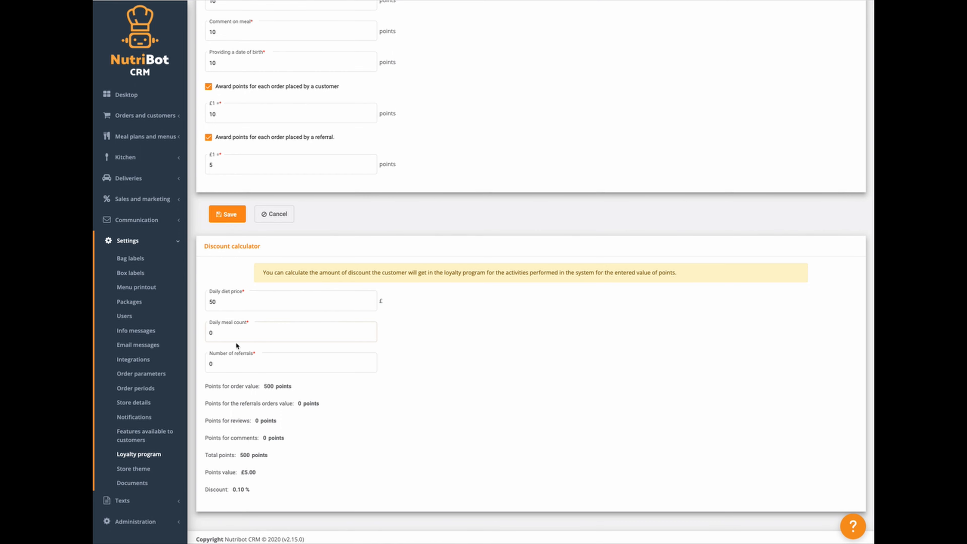
left_click(225, 368)
- Set the calculator's daily meal count to 5 and check the points awarded for rating and commenting on meals
left_click(220, 335)
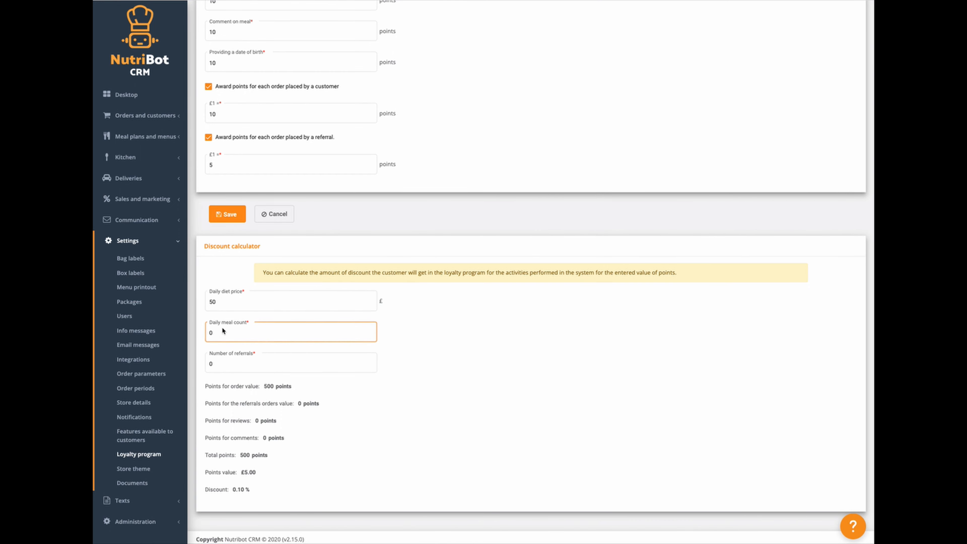
left_click(209, 332)
type("5")
left_click(203, 319)
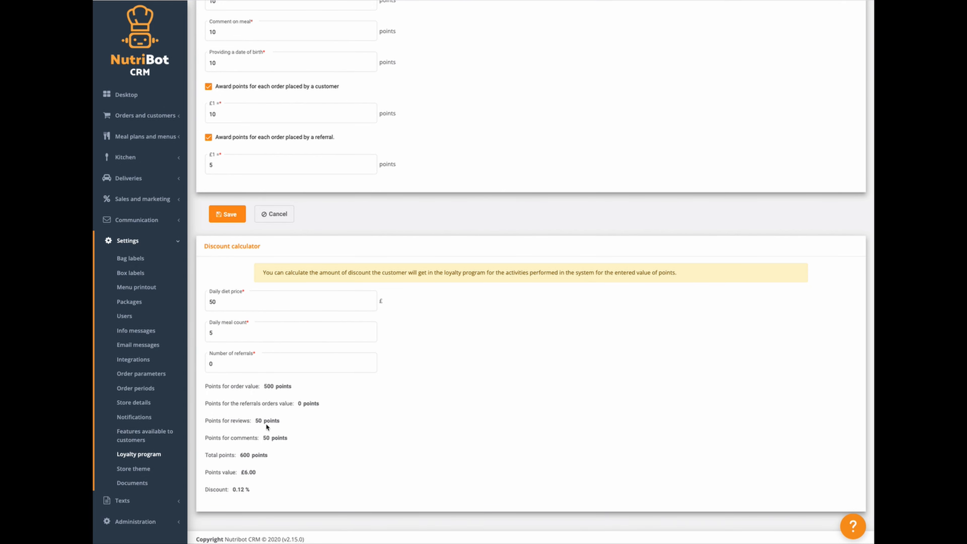
scroll(265, 422, "up", 5)
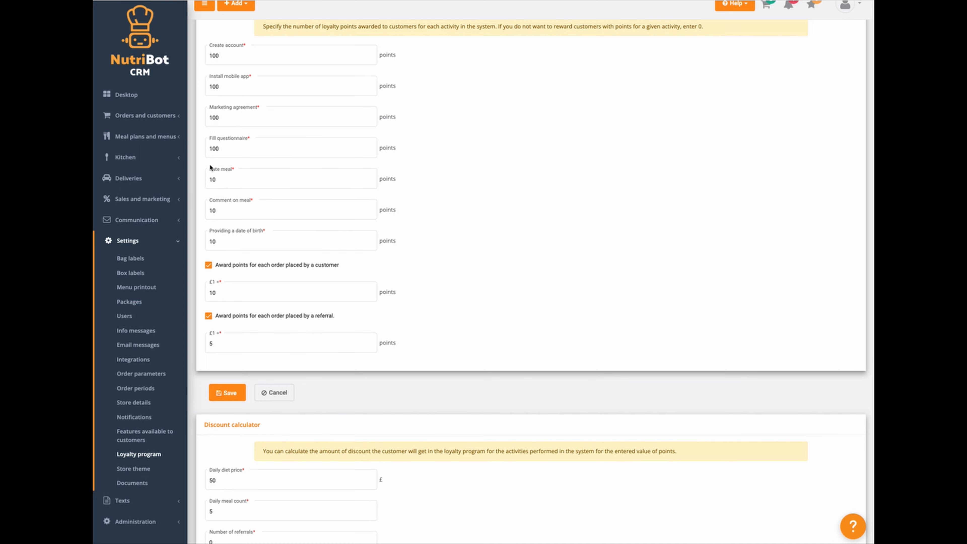
left_click(220, 168)
left_click(245, 215)
scroll(259, 377, "down", 5)
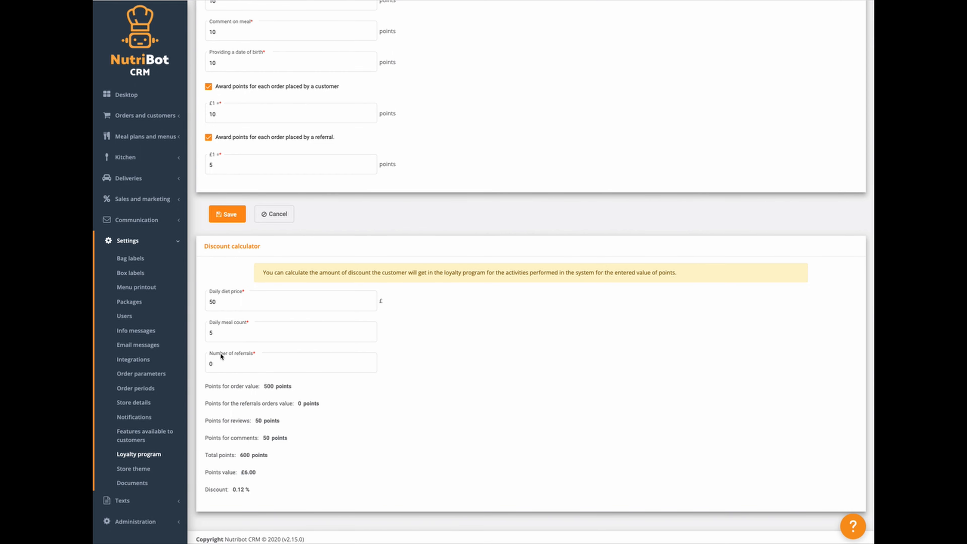
- Set the calculator's number of referrals to 1 and highlight the calculated discount
left_click(219, 364)
double_click(218, 365)
left_click(212, 301)
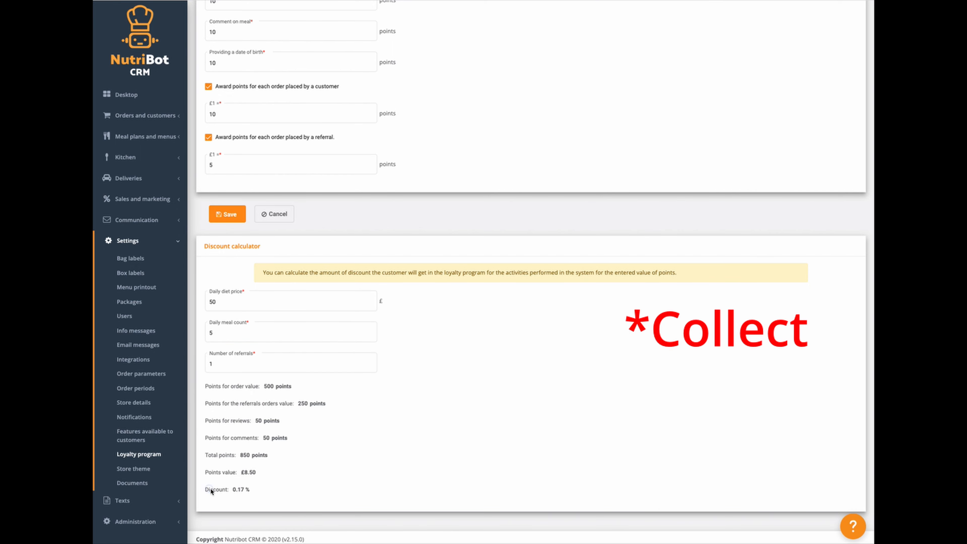
left_click_drag(205, 489, 261, 491)
left_click(289, 486)
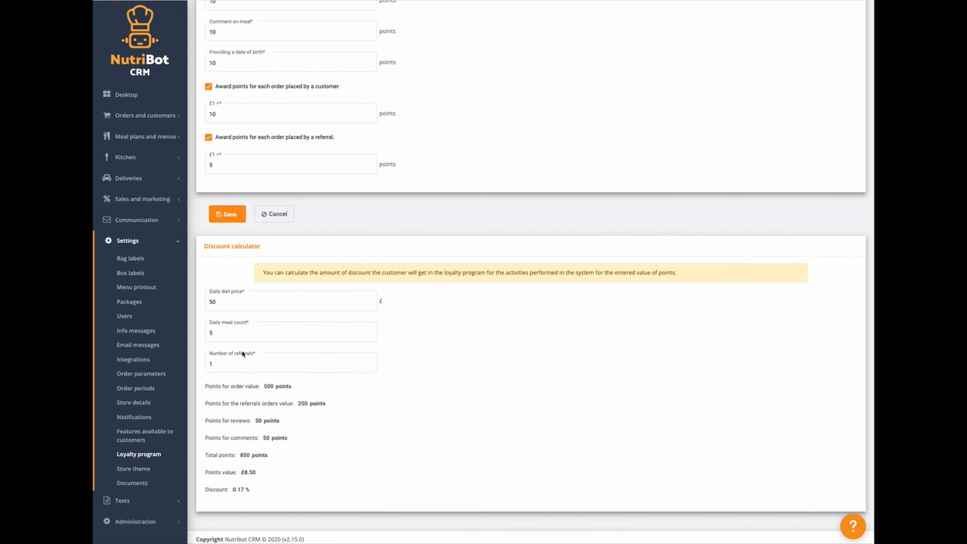
- Set the points for rating a meal and for commenting on a meal to 5 each
scroll(207, 237, "up", 1)
scroll(226, 377, "up", 1)
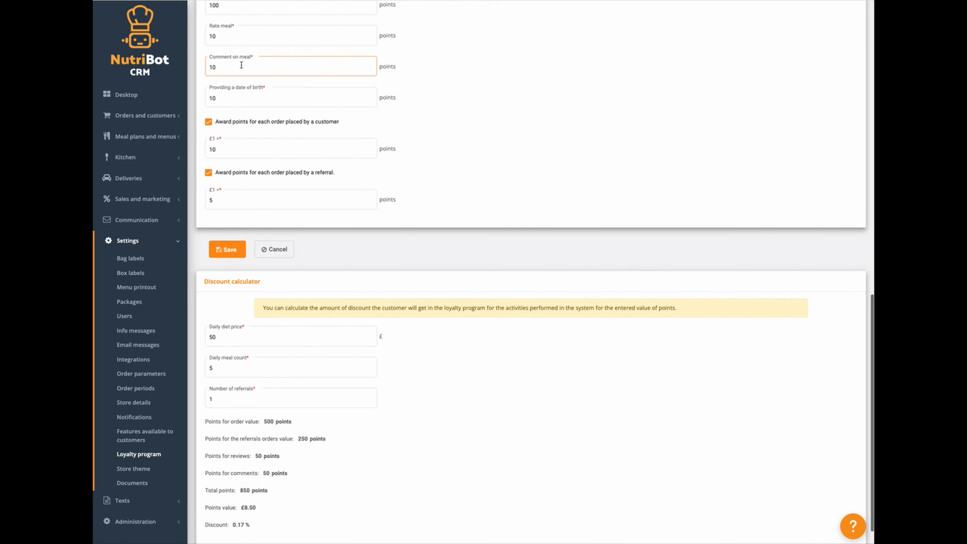
left_click(226, 32)
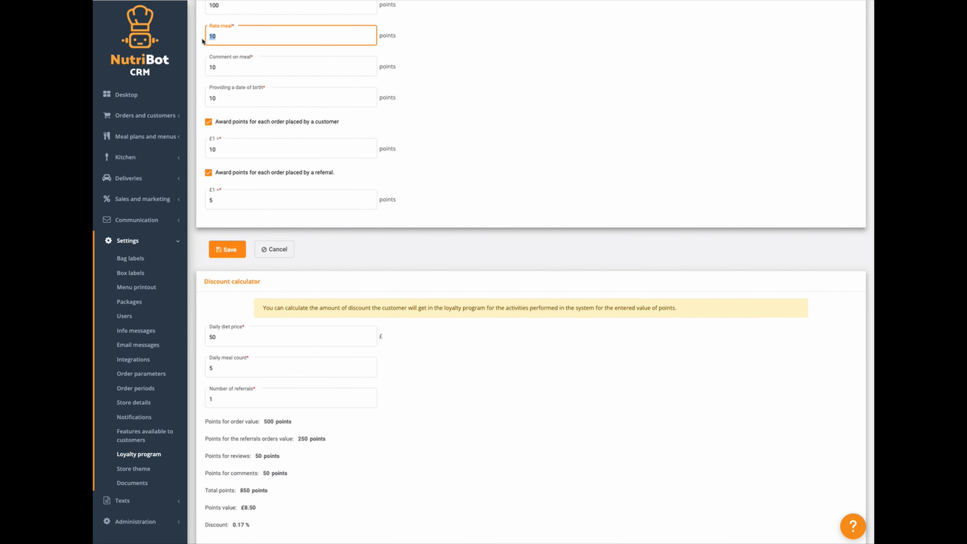
type("5")
left_click(200, 57)
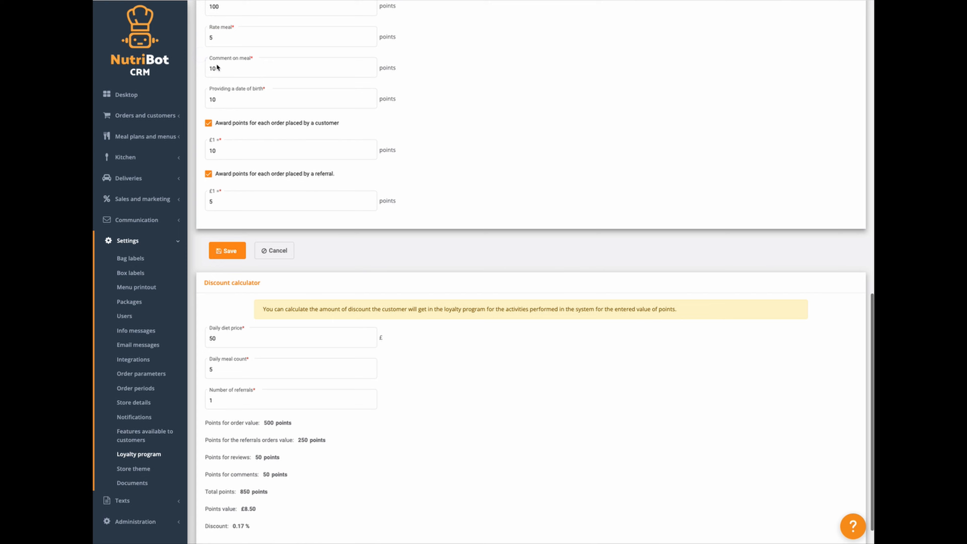
left_click_drag(229, 68, 211, 68)
type("5")
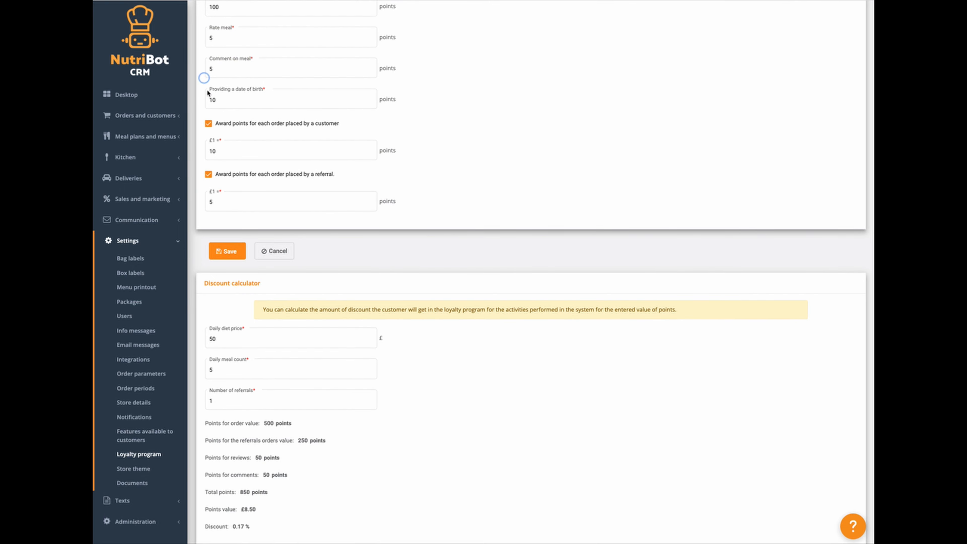
- Re-enter 5 as the daily meal count to recalculate the discount with the new rating and comment points
scroll(320, 473, "down", 1)
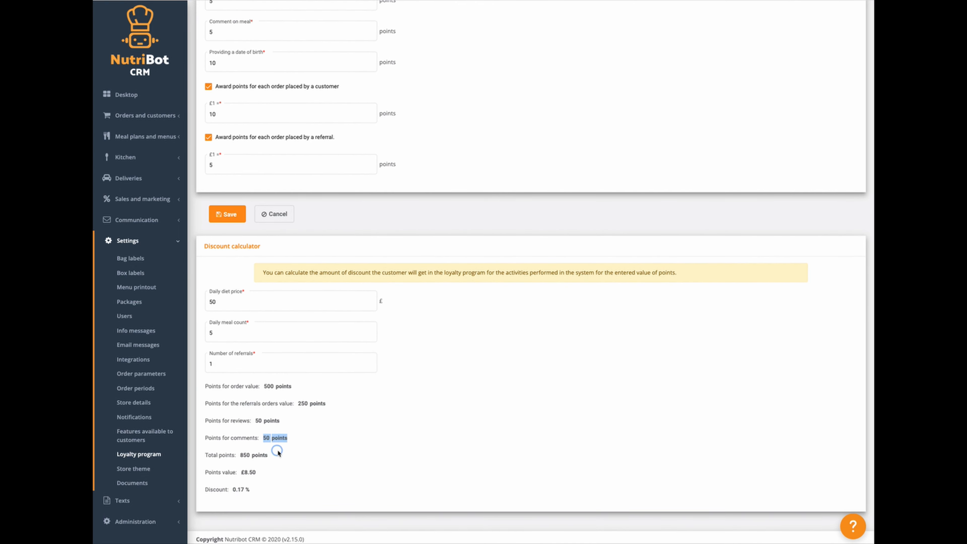
left_click(226, 335)
left_click_drag(226, 335, 202, 332)
left_click(295, 414)
double_click(212, 334)
type("5")
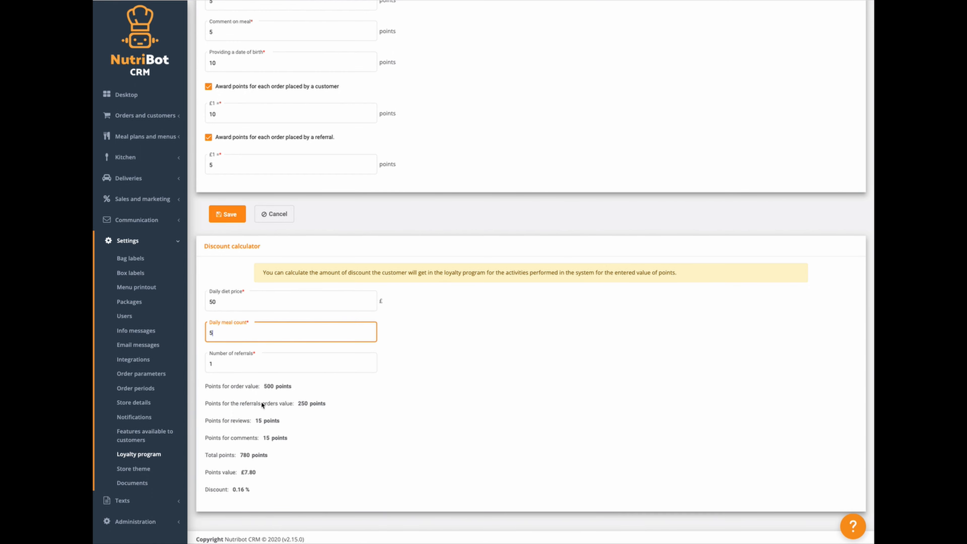
left_click(262, 408)
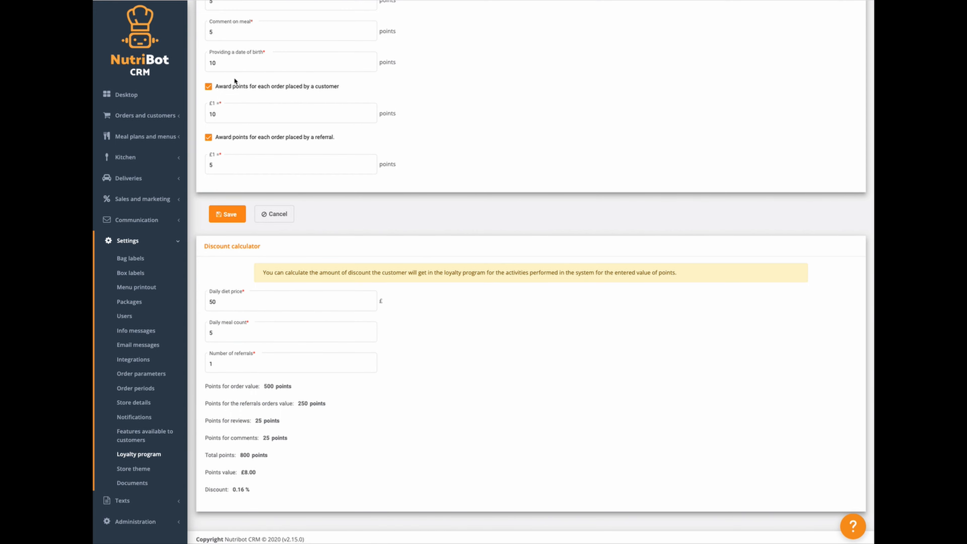
- Review the customer activity and order points against the discount calculator's values
left_click(215, 335)
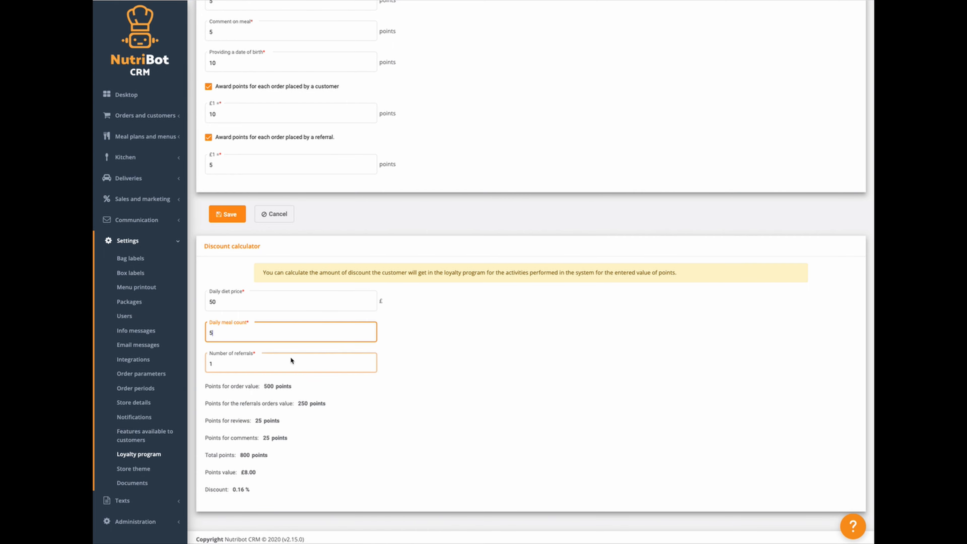
scroll(234, 119, "up", 3)
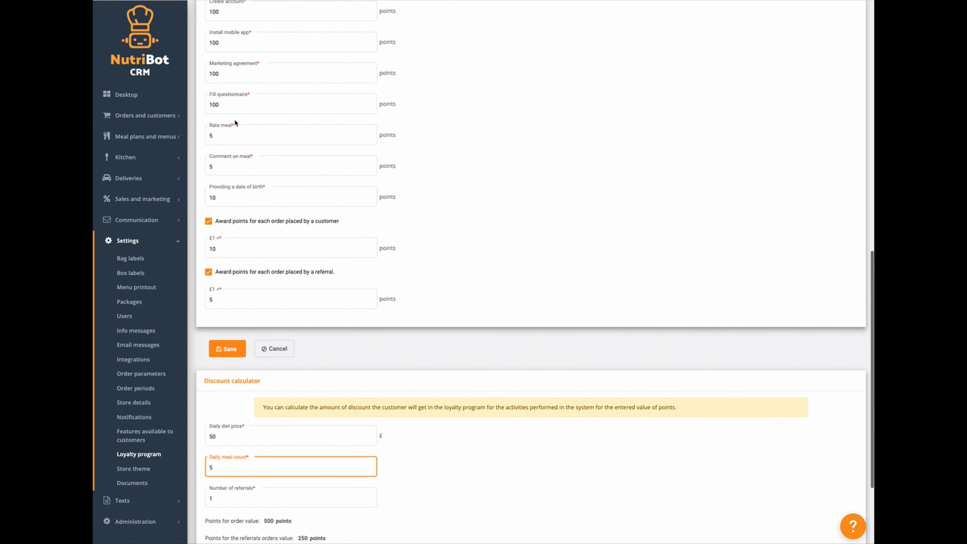
scroll(234, 119, "up", 2)
scroll(229, 97, "down", 4)
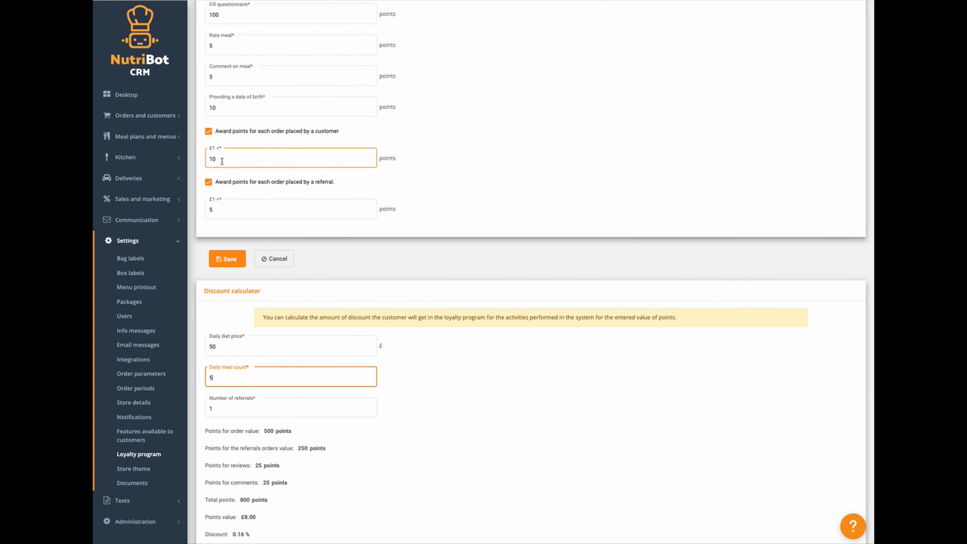
- Set the points awarded per £1 of a customer's order to 8 and check the calculator's resulting order points and discount
double_click(212, 159)
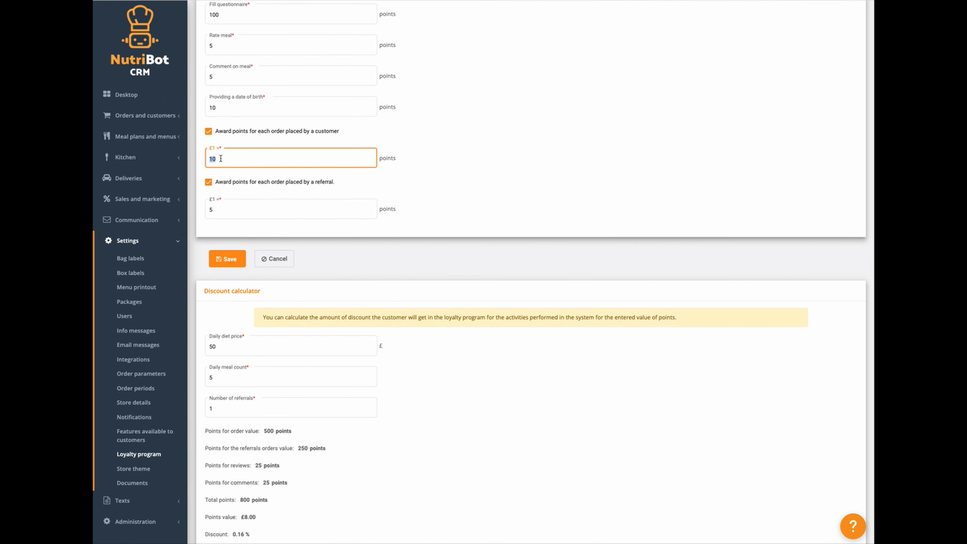
left_click(426, 174)
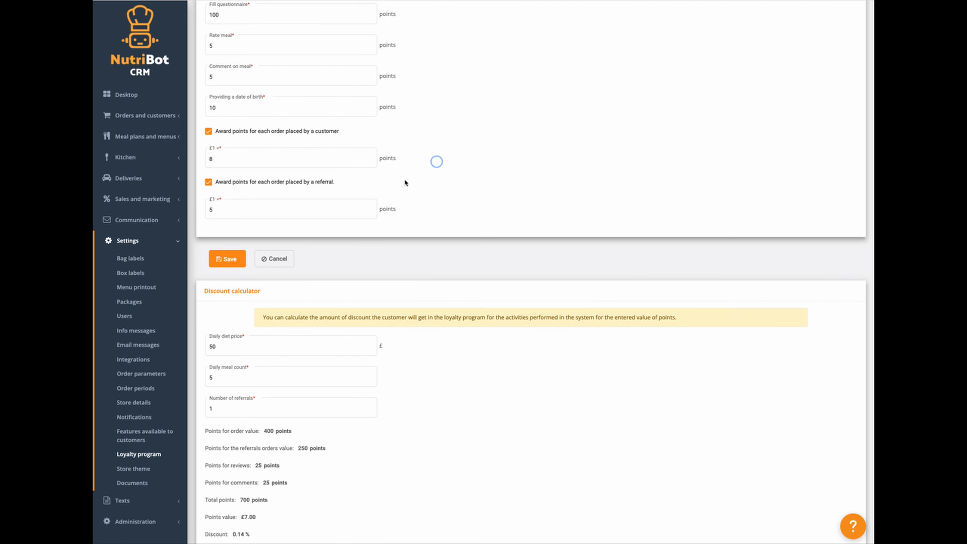
scroll(405, 179, "down", 1)
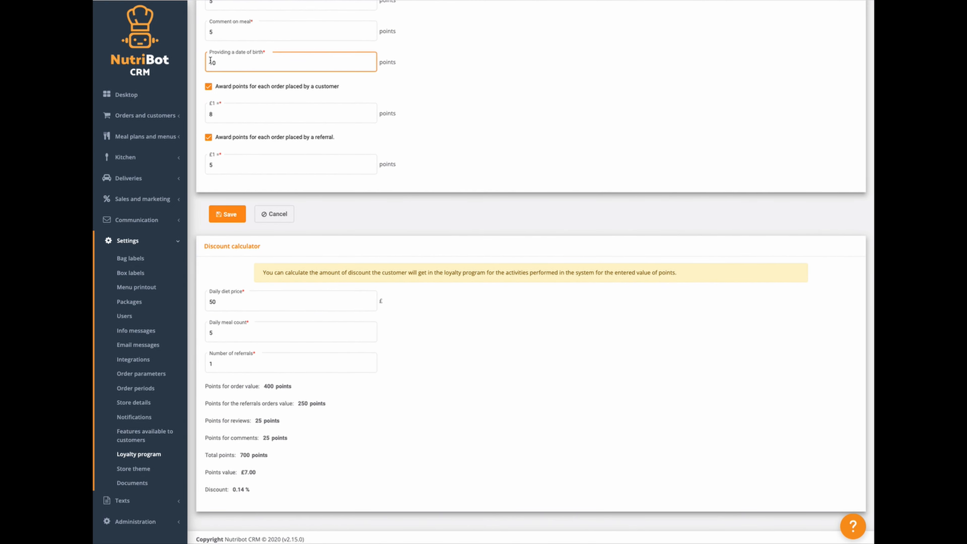
left_click(222, 308)
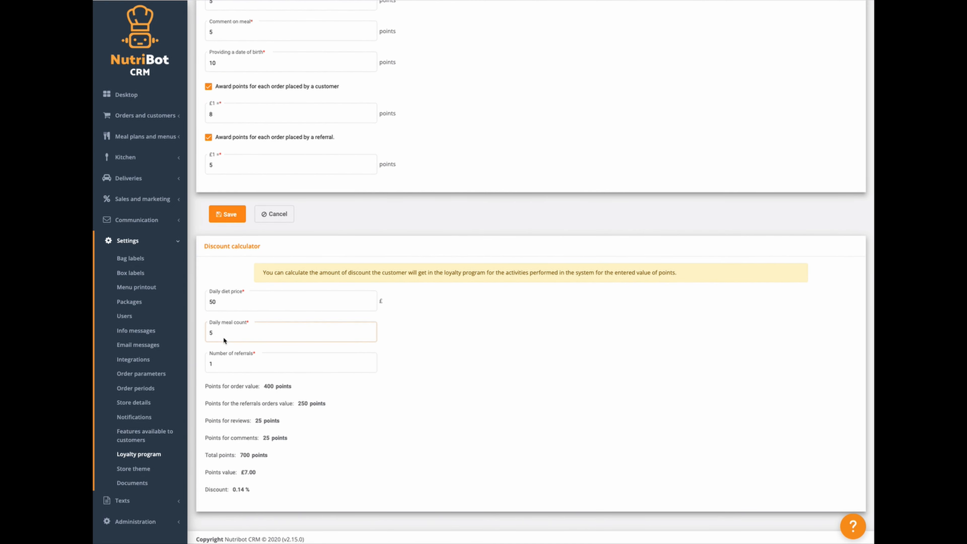
left_click(223, 304)
left_click(392, 397)
left_click(314, 475)
- Set the discount calculator's number of referrals to 0 and review the result against the customer activity points
double_click(202, 363)
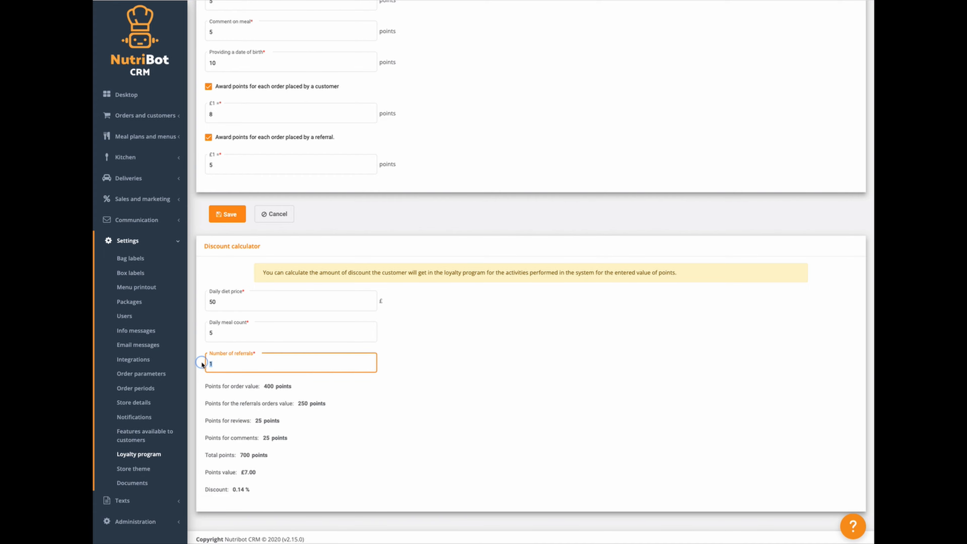
type("0")
left_click(278, 423)
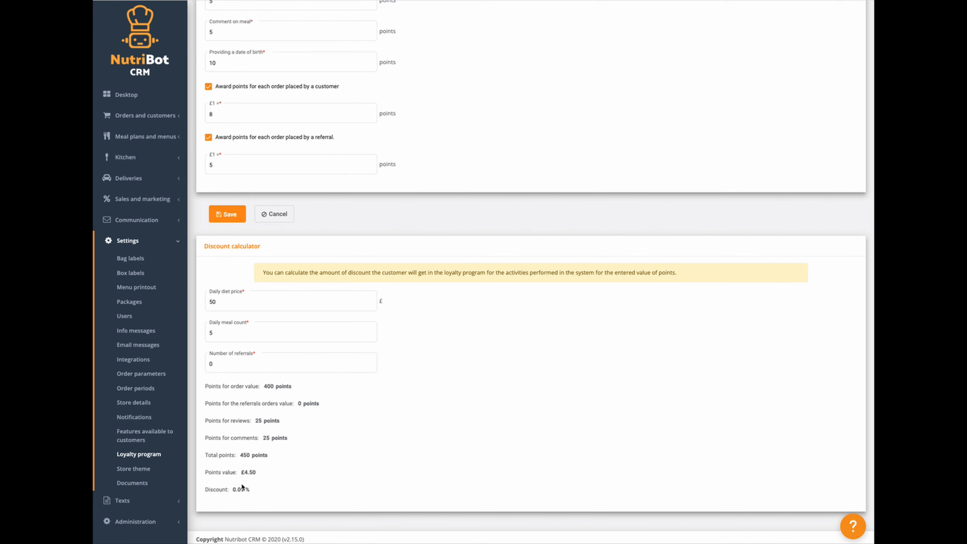
scroll(235, 360, "up", 1)
scroll(326, 348, "up", 5)
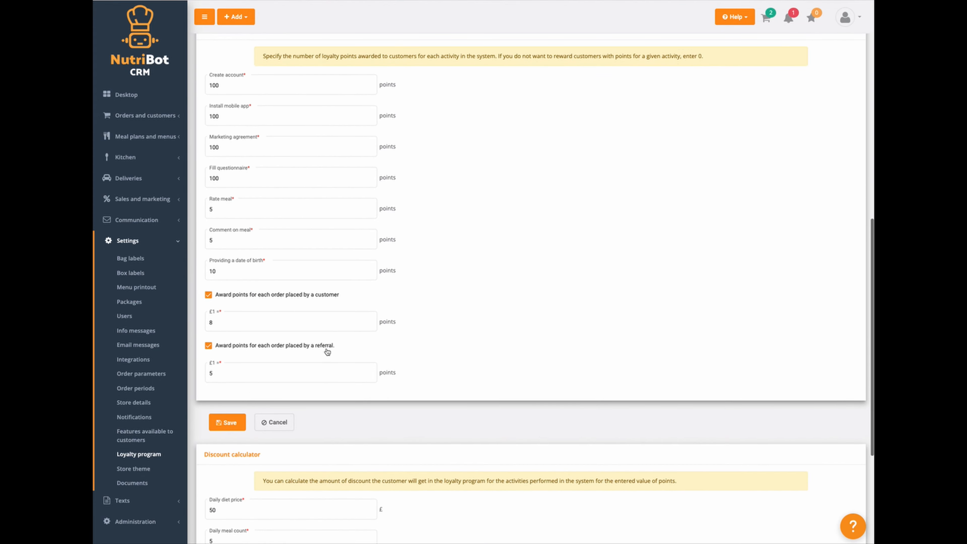
scroll(327, 351, "up", 5)
scroll(327, 289, "down", 15)
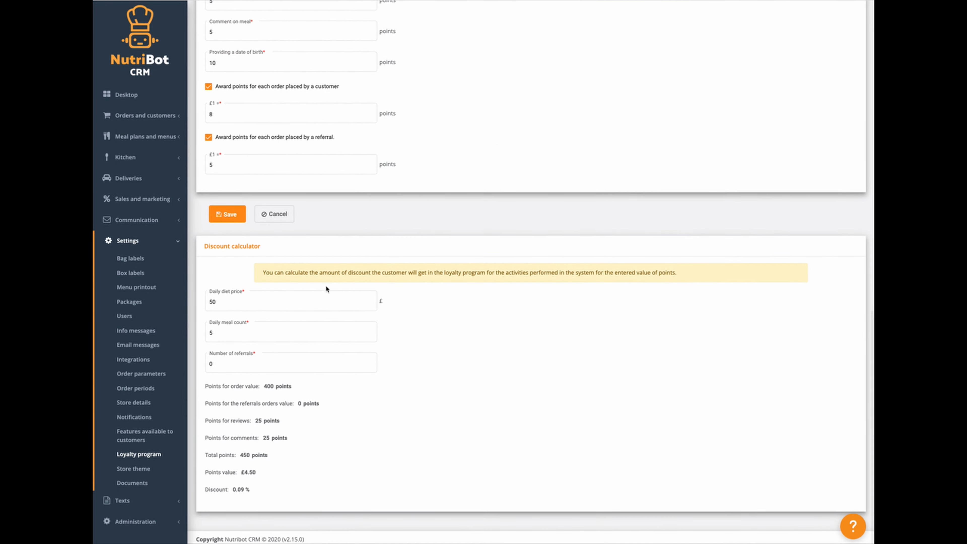
scroll(326, 289, "up", 10)
scroll(244, 461, "down", 12)
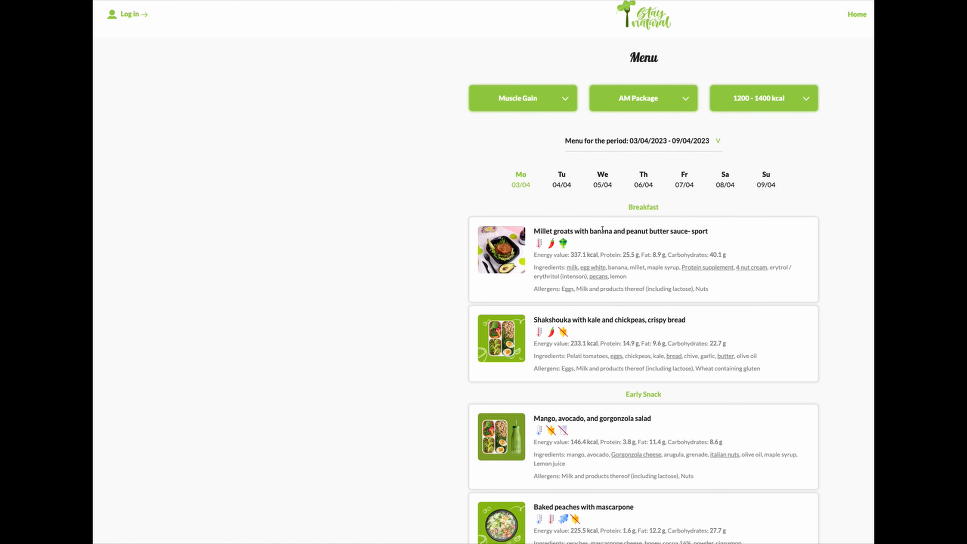
- Switch to the Stay natural online store and open its home page to view the available meal plans
scroll(572, 61, "up", 1)
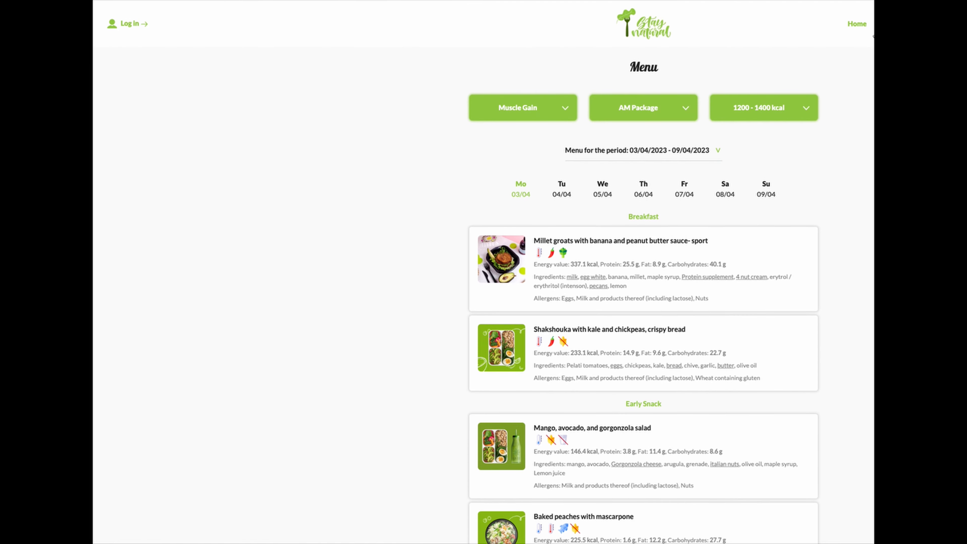
left_click(857, 25)
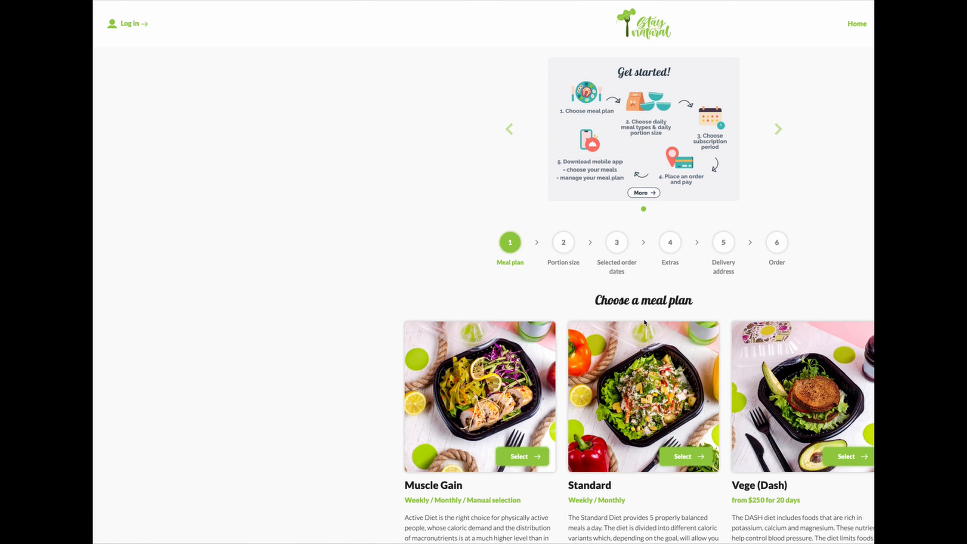
scroll(632, 342, "down", 2)
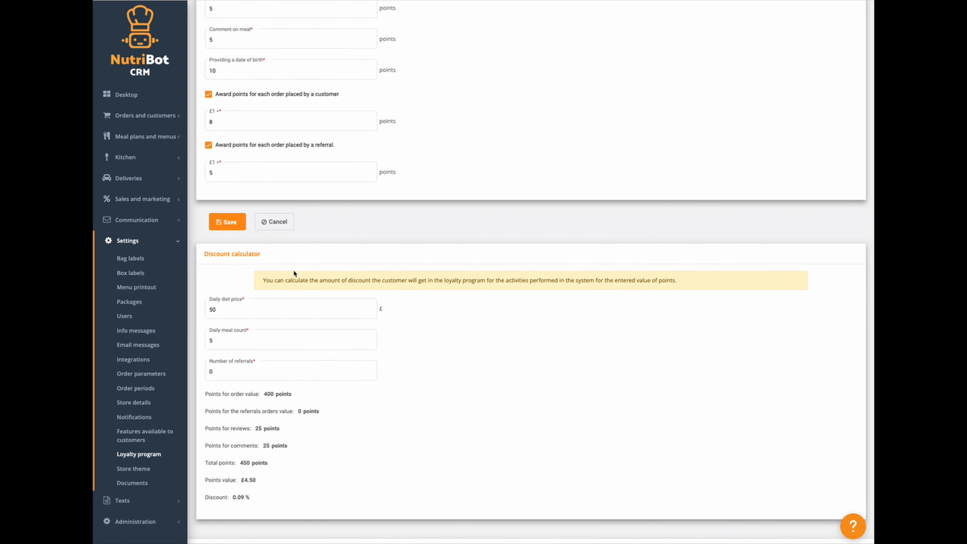
- Return to the loyalty program form in NutriBot CRM, look over its point values and discard the edits
scroll(297, 373, "up", 1)
left_click(301, 355)
scroll(300, 354, "up", 1)
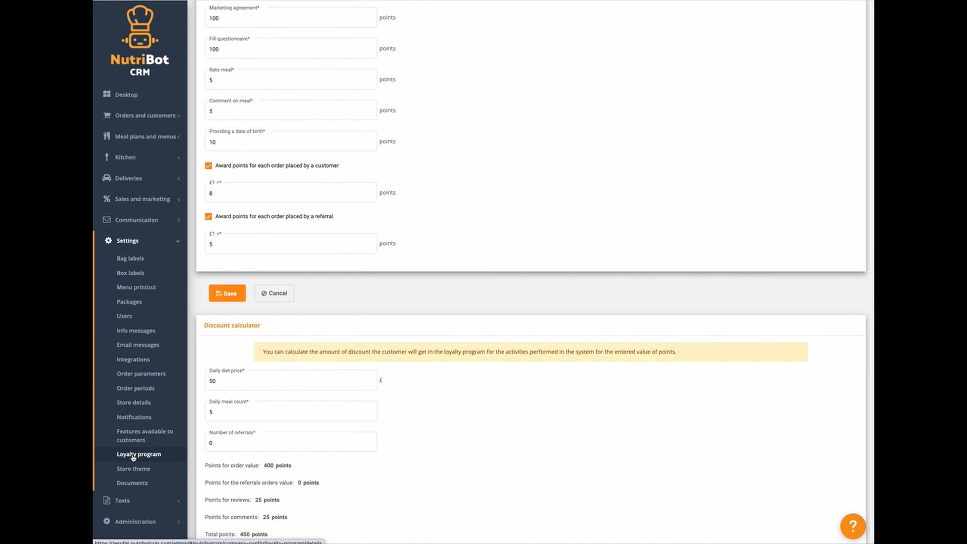
left_click(271, 294)
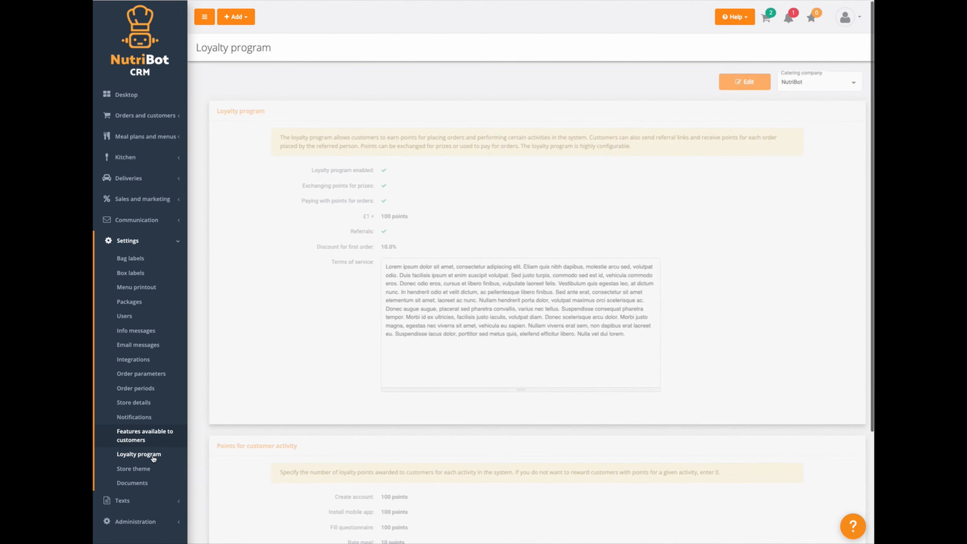
- Open the rewards list in the sales and marketing section, view the Extra lunch reward's details and return to the list
left_click(144, 199)
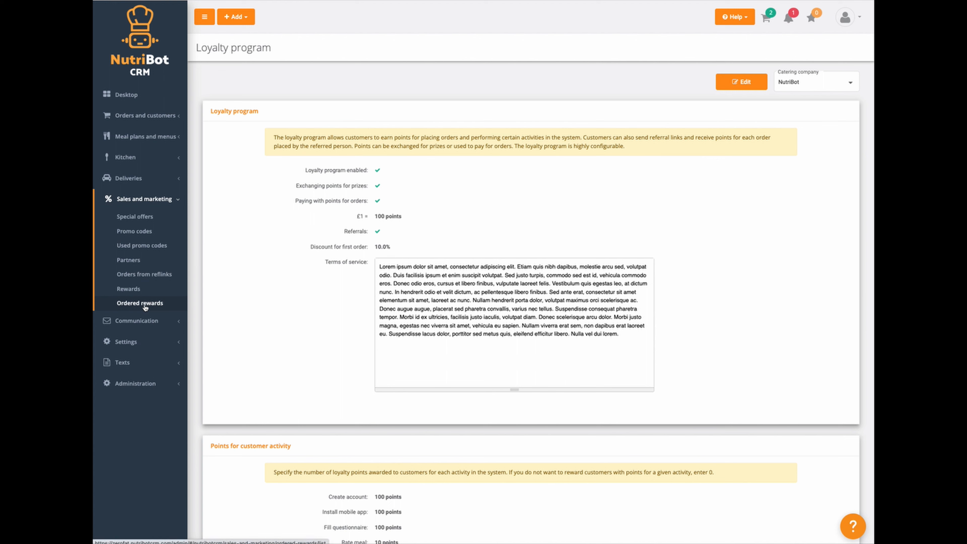
left_click(128, 289)
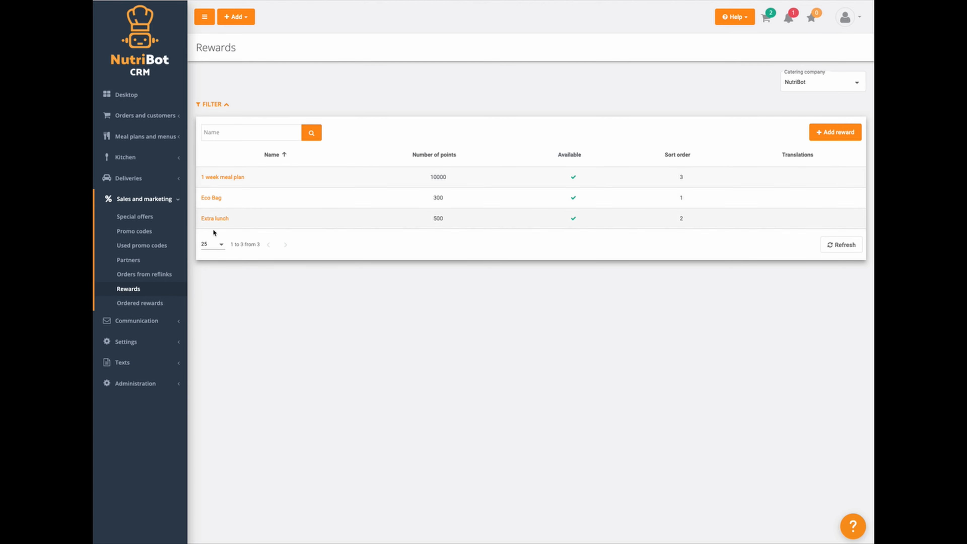
left_click(216, 219)
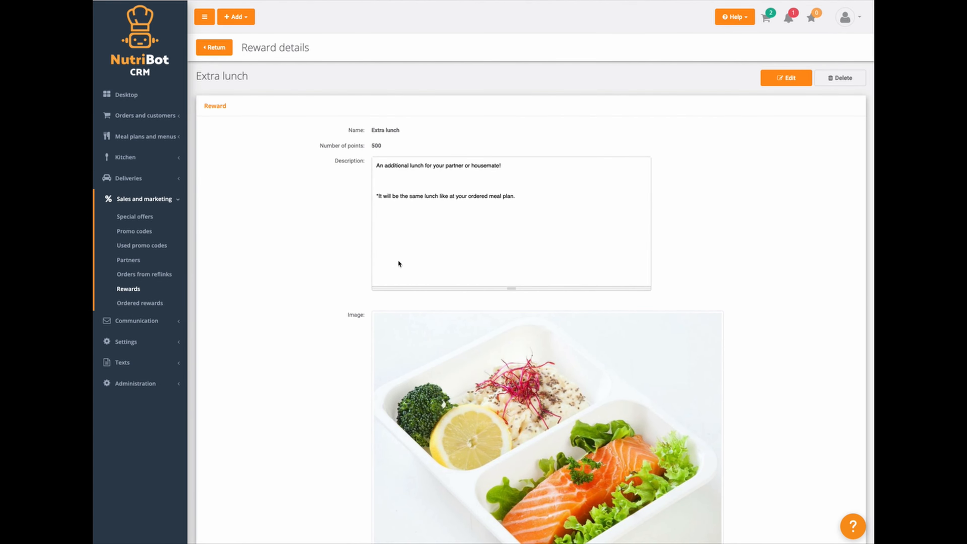
left_click(215, 47)
- Start a new reward costing 3000 points, look over its description, image and sort order fields, and cancel it
left_click(837, 133)
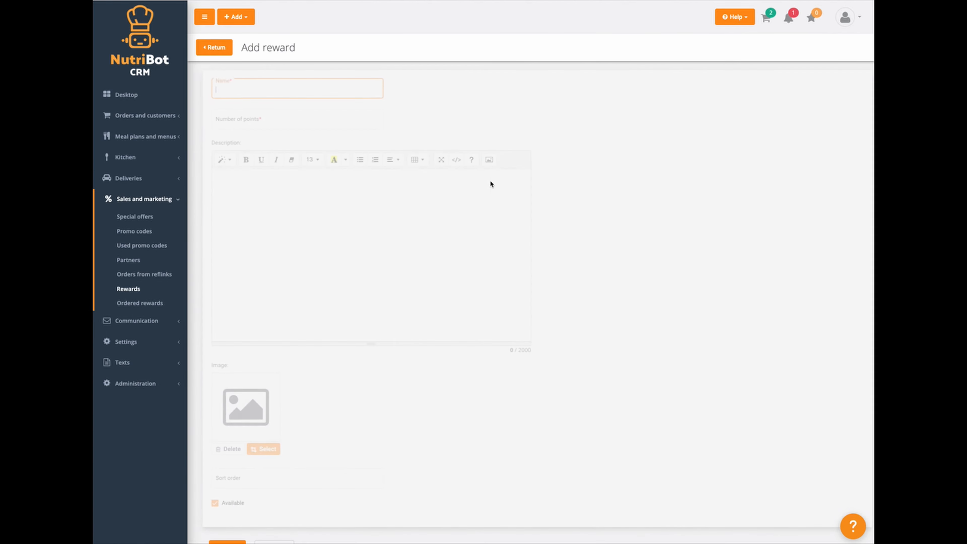
left_click(238, 120)
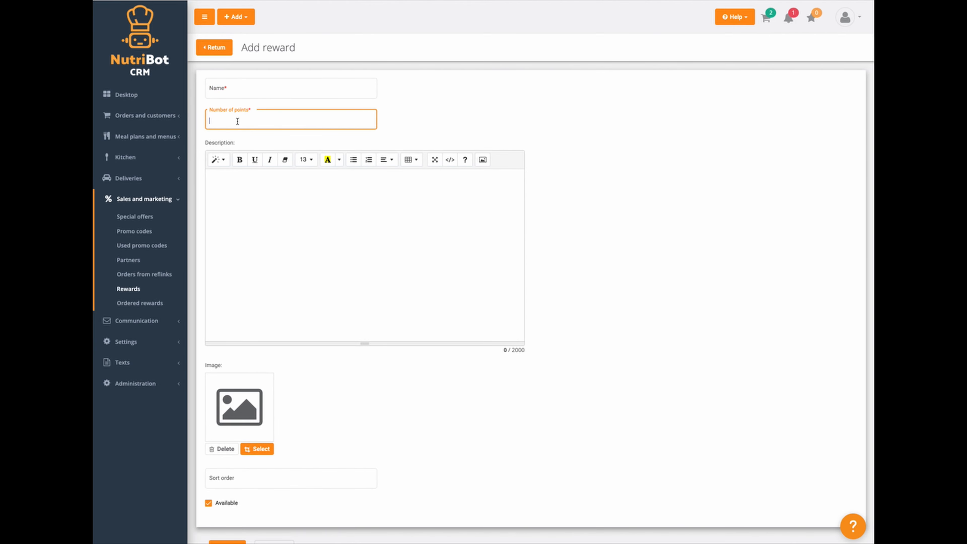
type("3000")
left_click(268, 214)
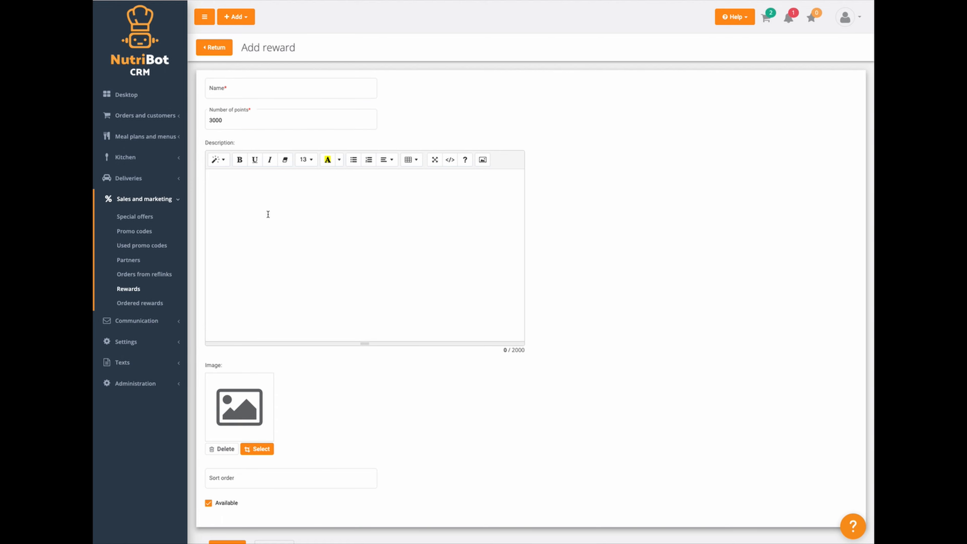
scroll(289, 343, "down", 2)
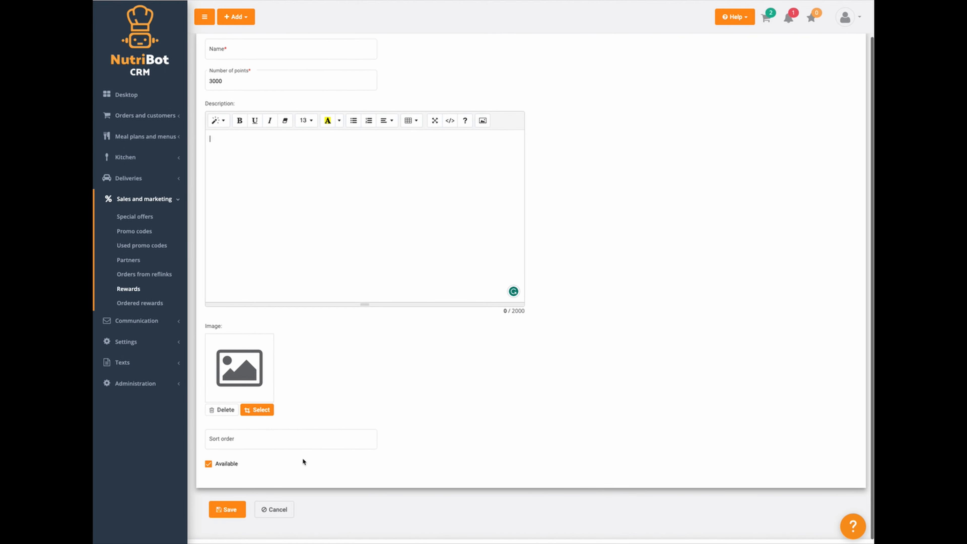
left_click(219, 447)
scroll(265, 477, "down", 1)
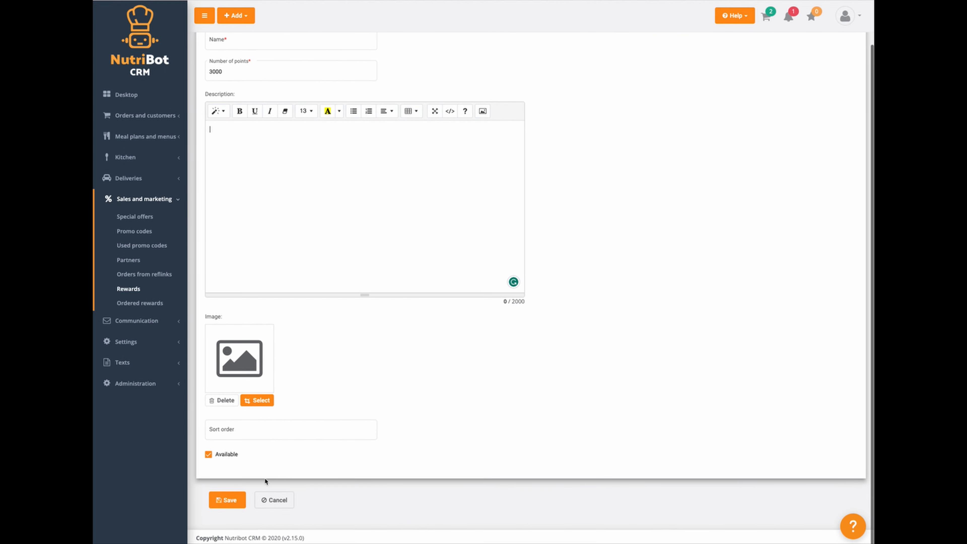
left_click(274, 502)
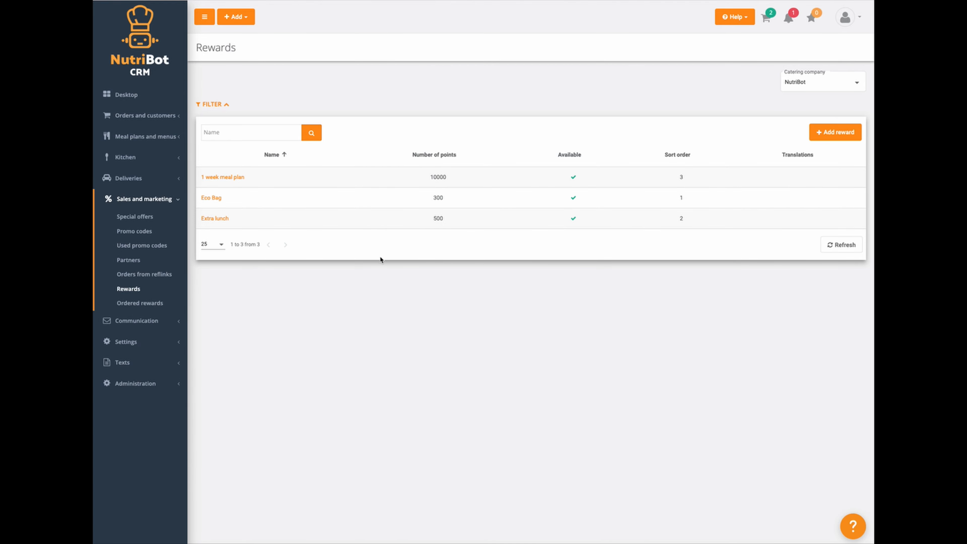
- Open the ordered rewards and mark the Eco Bag order from 27/03/2023, 13:16 as completed
left_click(150, 304)
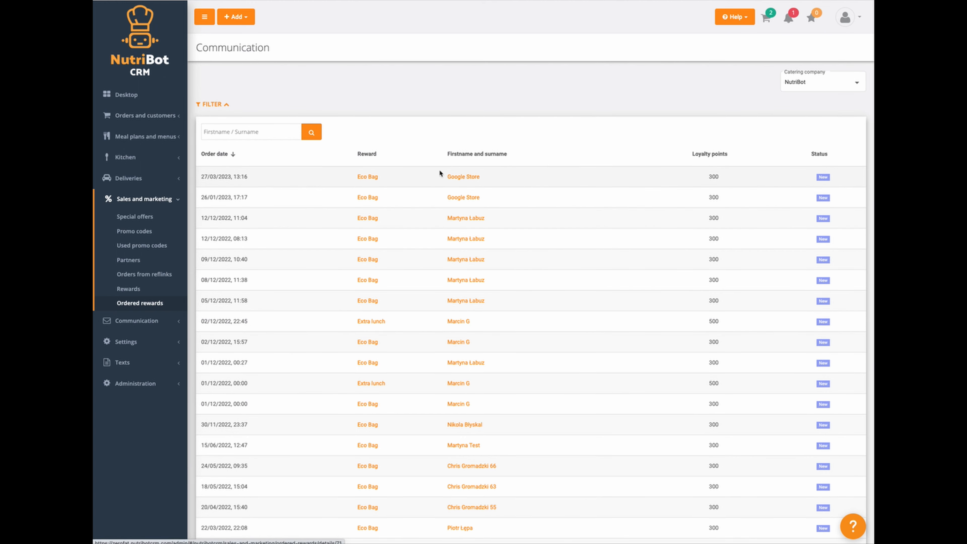
left_click(365, 177)
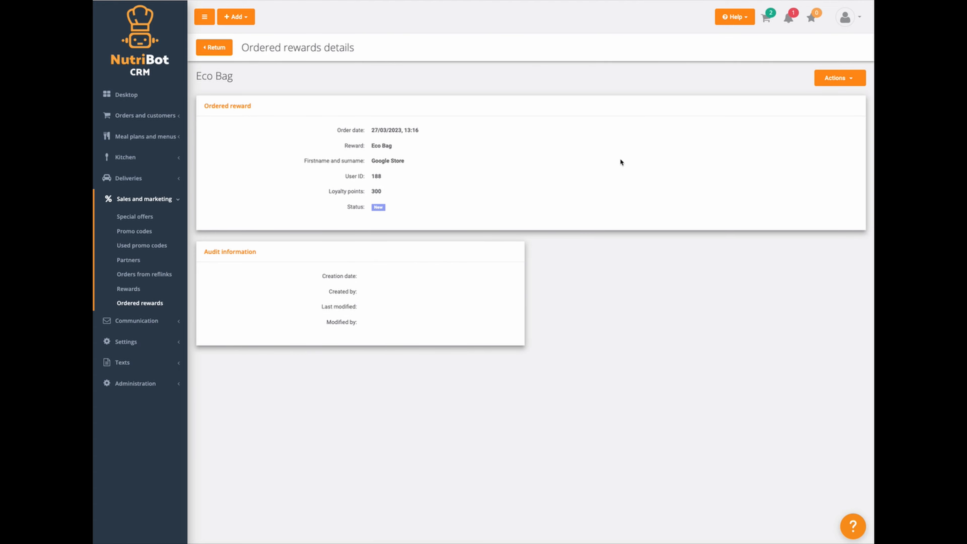
left_click(827, 83)
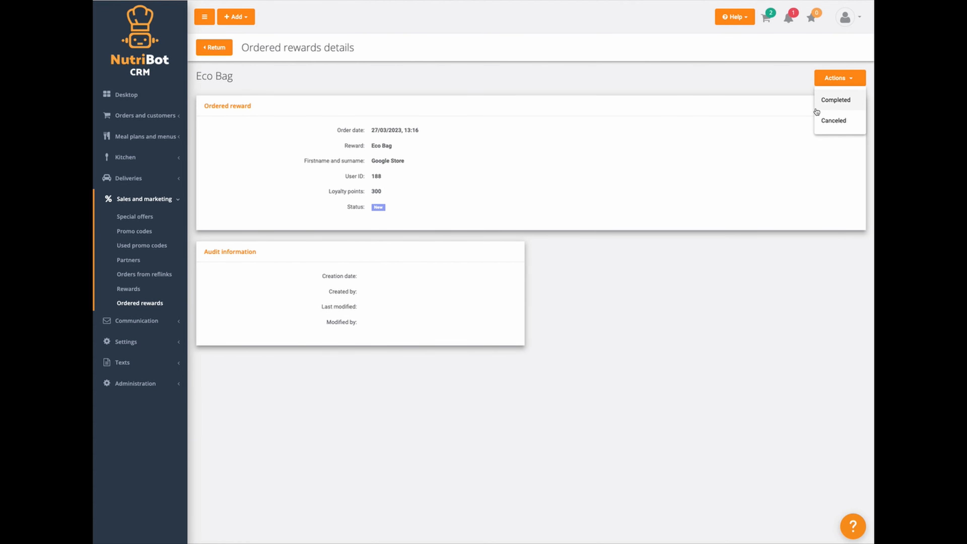
left_click(833, 101)
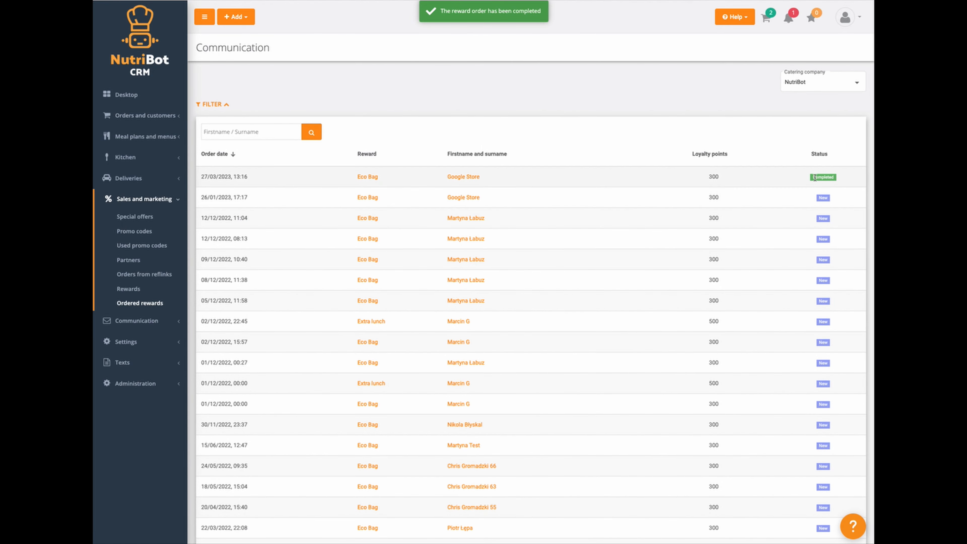